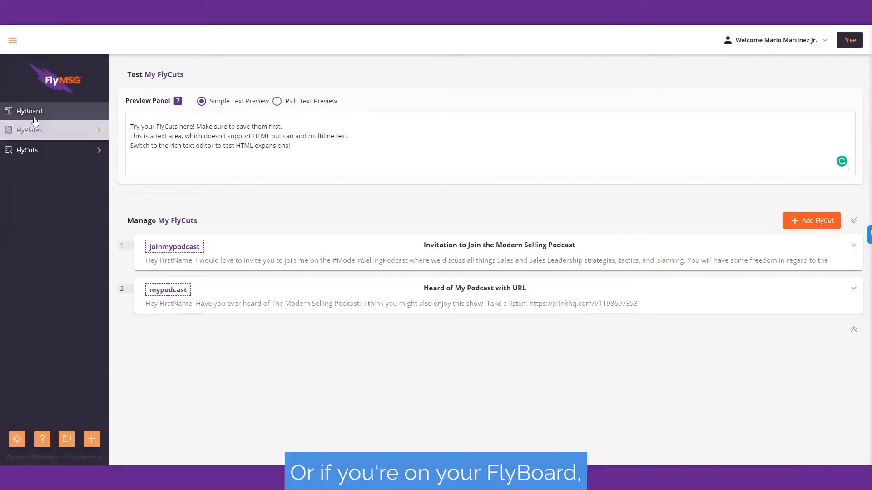
Start a new FlyCut from the FlyBoard and assign it to the General category.
click(49, 113)
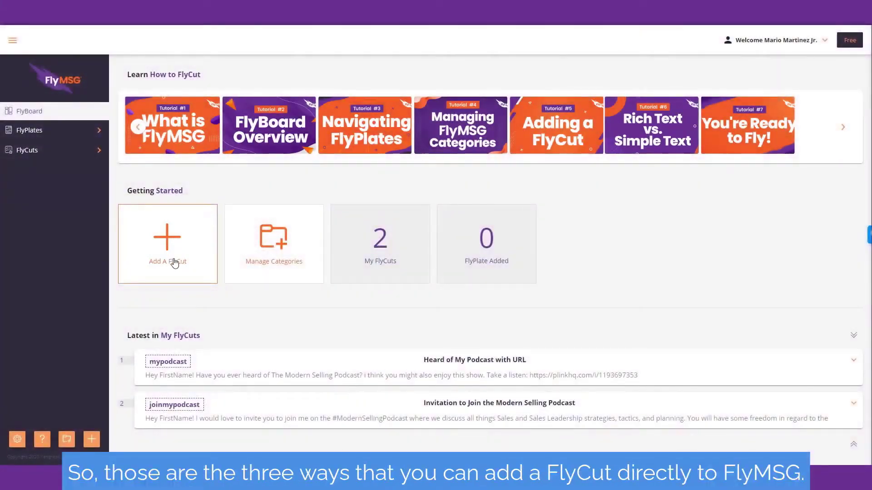
click(91, 440)
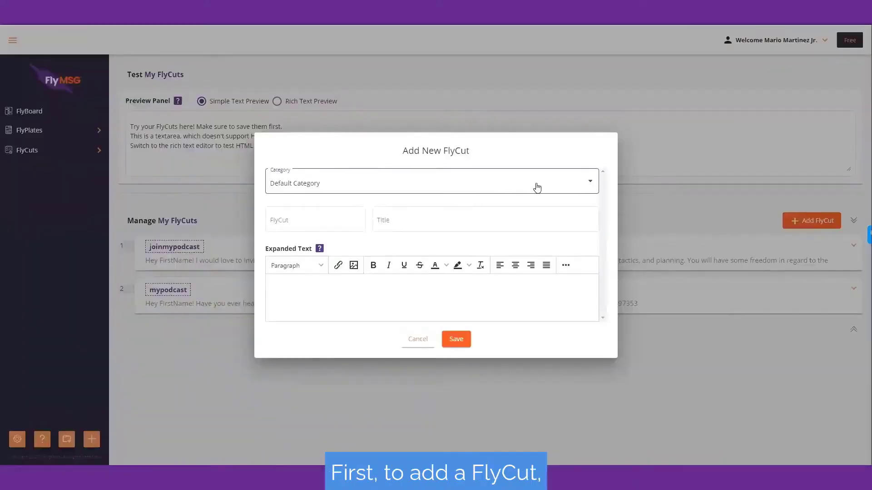
click(555, 187)
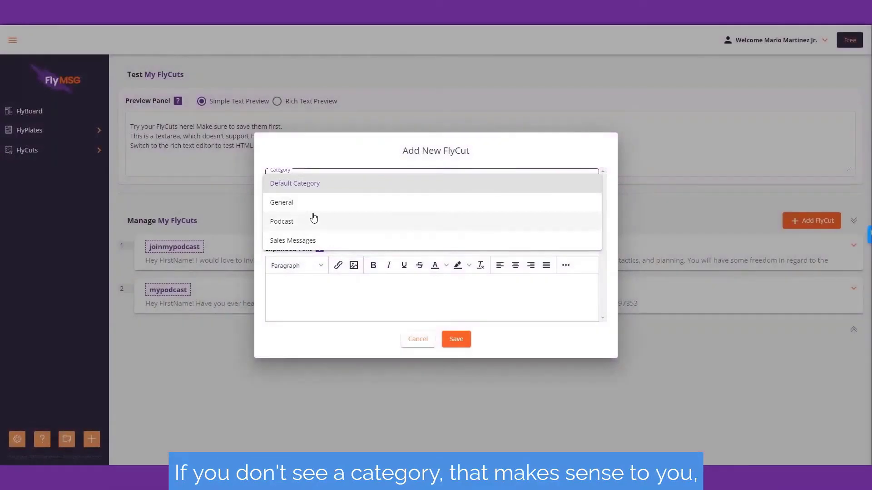
click(416, 341)
click(415, 340)
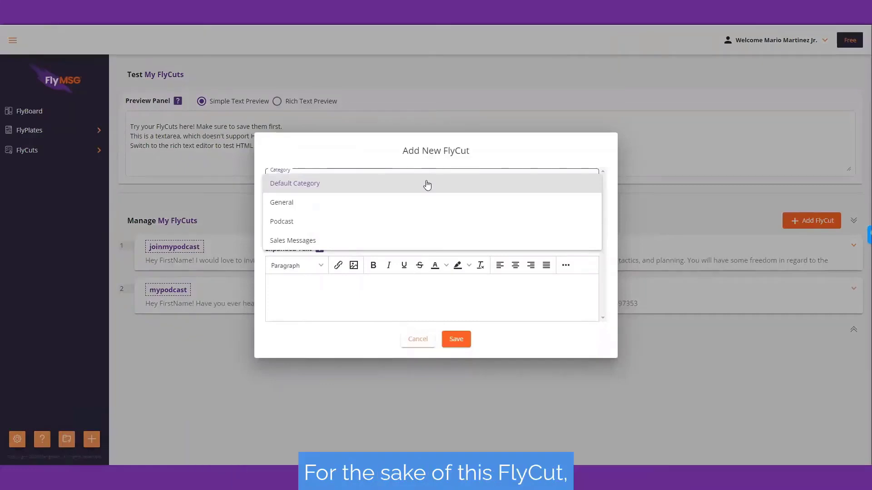
click(325, 209)
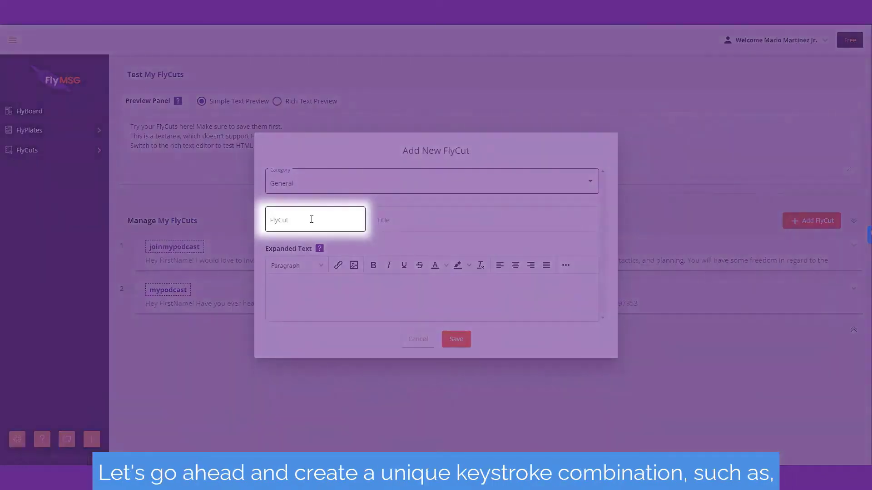
Enter "bookameeting" as the FlyCut shortcut and "Used for Booking a Meeting with a Prospect" as its title.
click(311, 220)
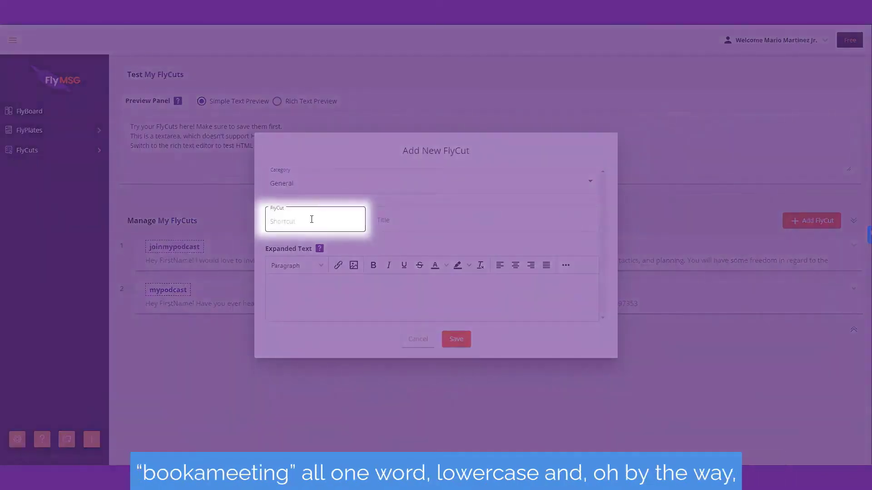
text(bookameeting)
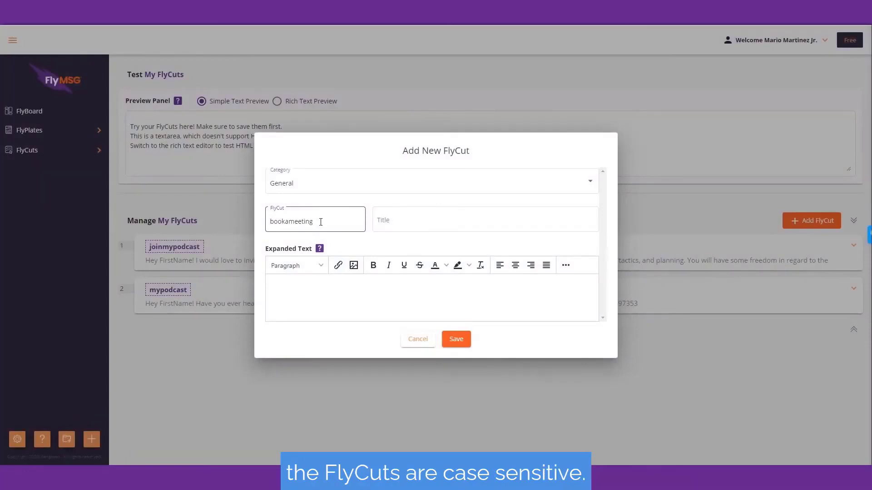
click(401, 219)
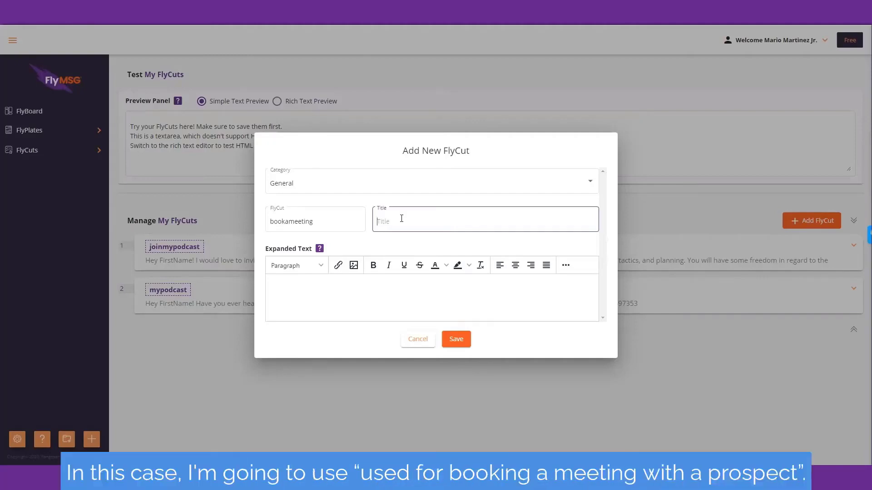
text(Used for Booking )
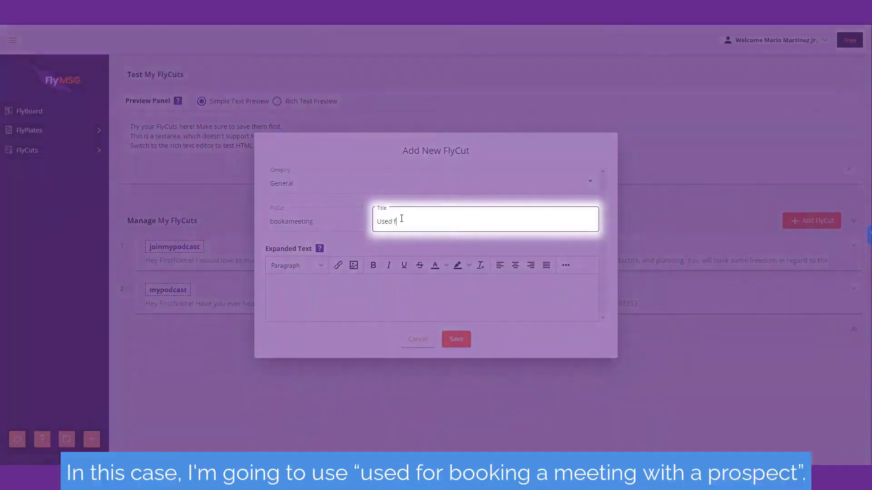
text(a Meeting with a Prospect)
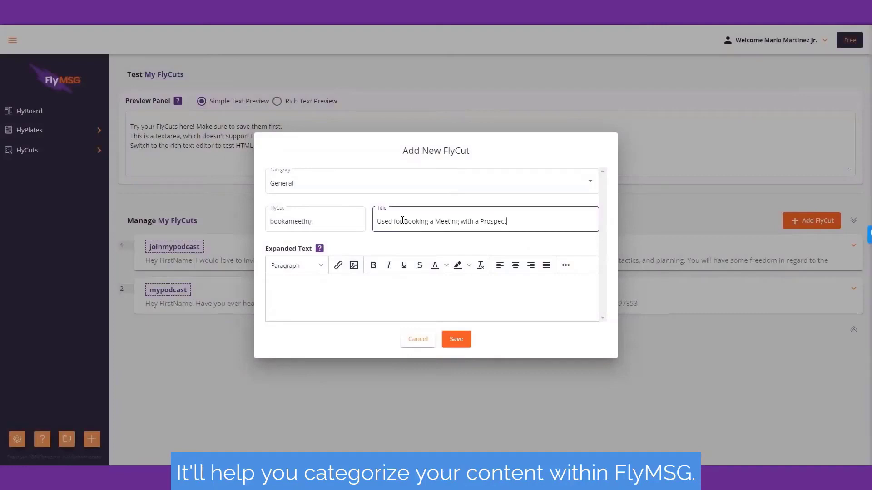
Fill the expanded text with the calendar-scheduling message and delete its opening "Hey FirstName!" greeting.
click(306, 287)
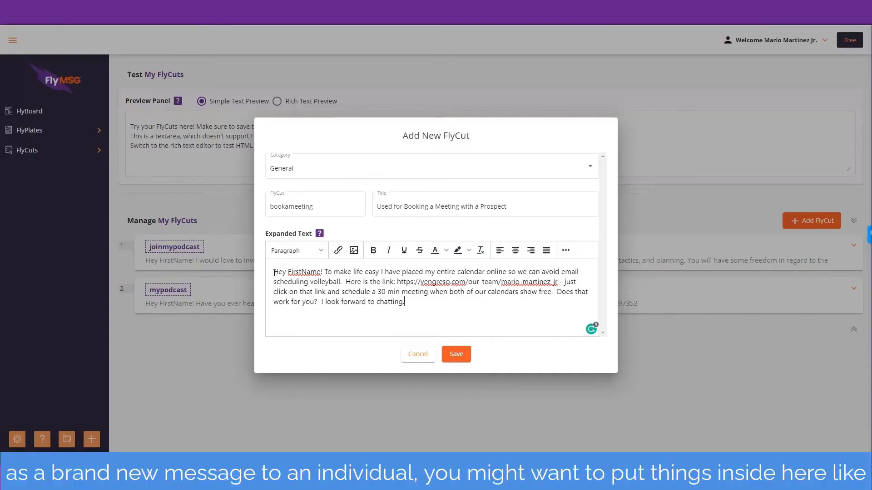
drag(274, 272, 323, 269)
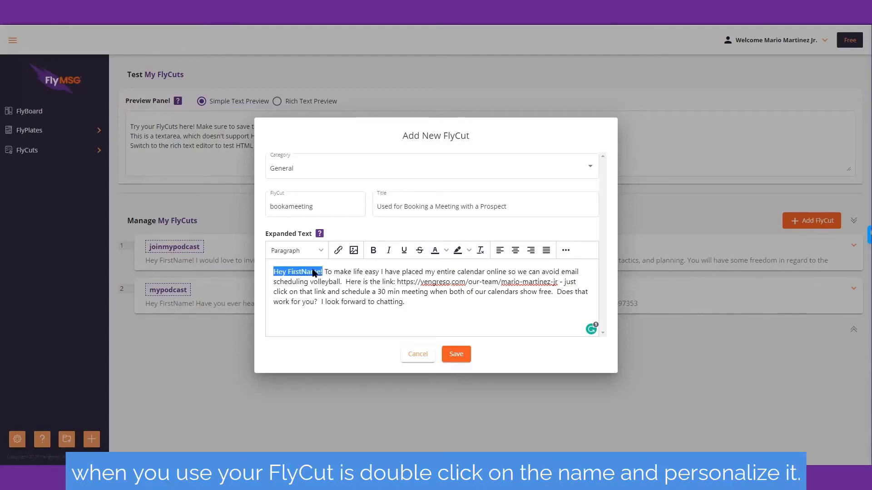
double_click(306, 273)
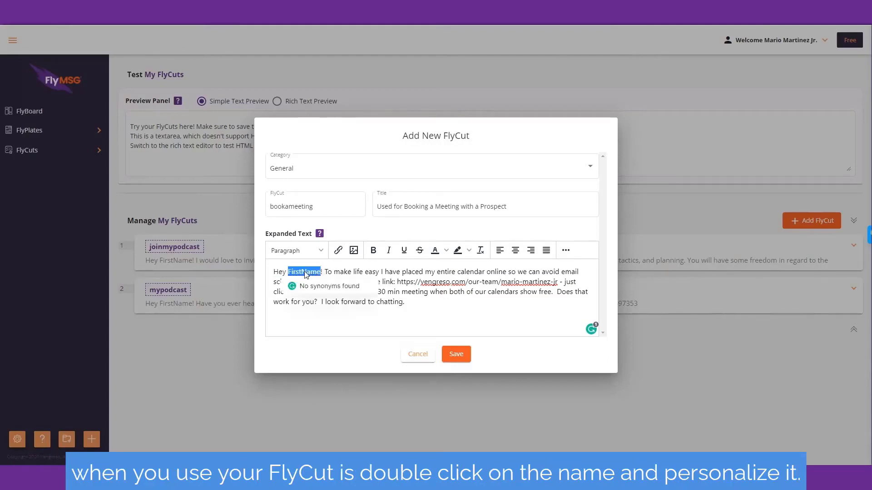
click(416, 302)
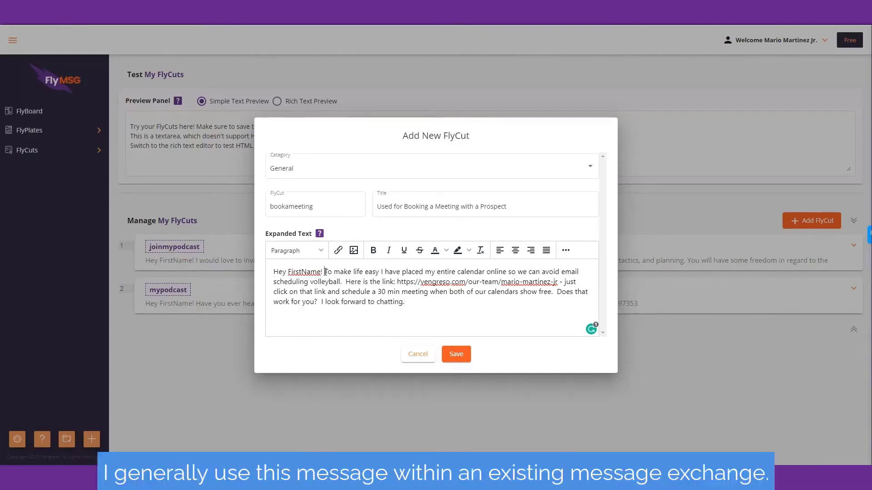
drag(325, 272, 272, 272)
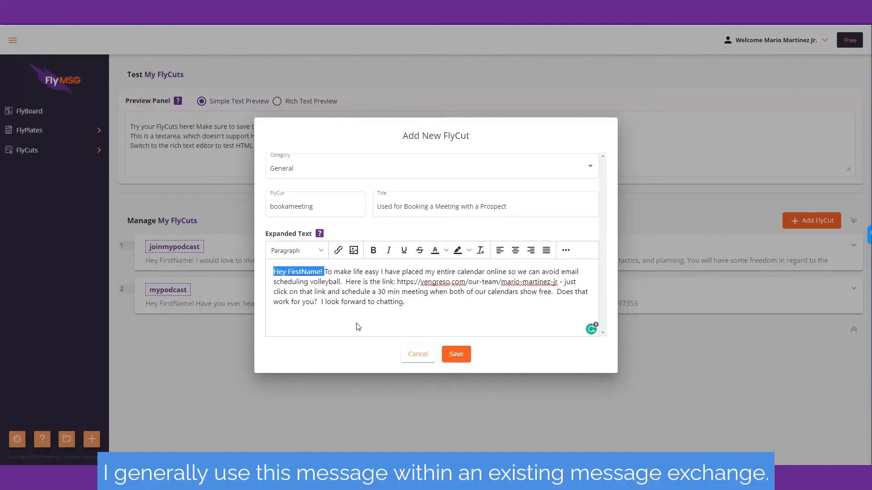
key(BackSpace)
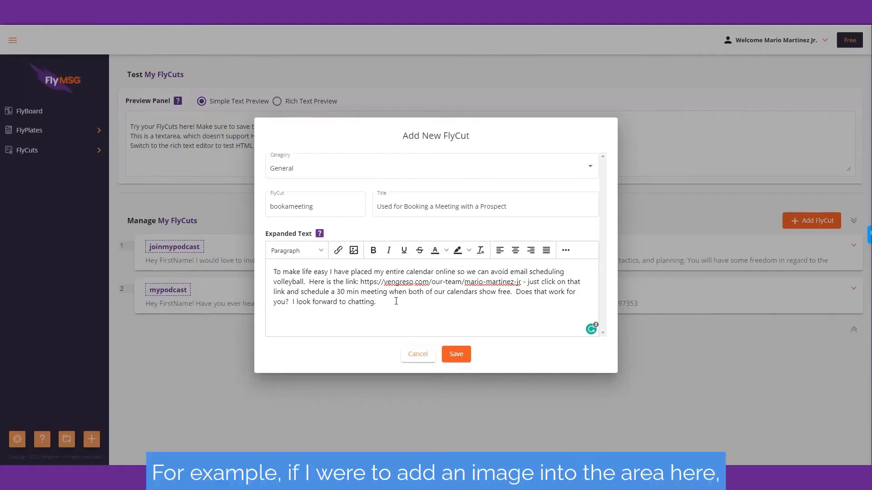
Open the image insertion dialog for the expanded text and view its upload options.
click(354, 250)
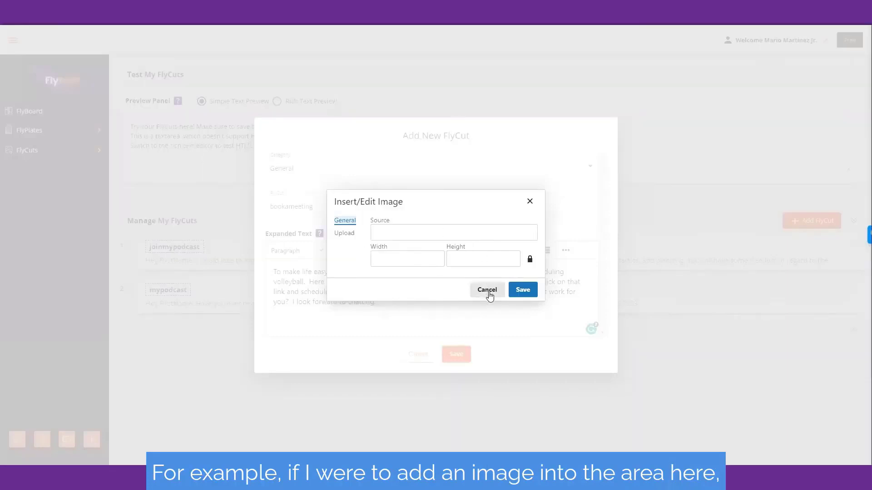
click(345, 234)
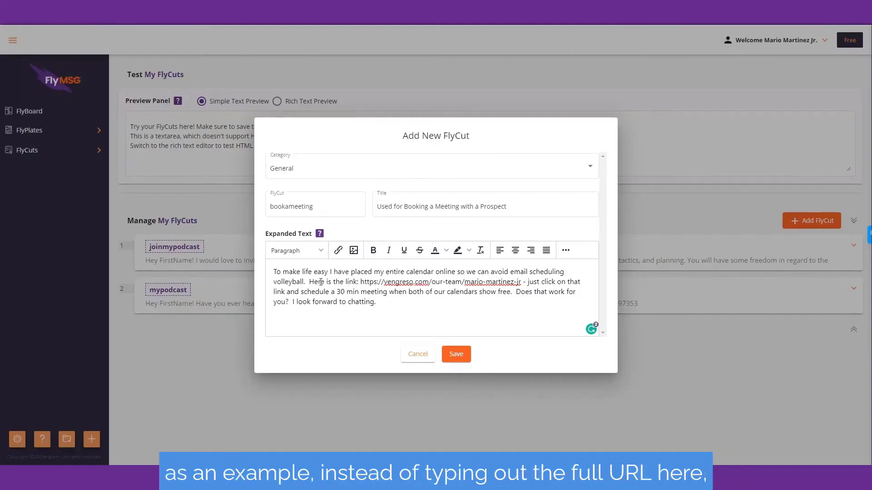
Copy and remove the URL from the message, rewording the passage to "Here is the link. Just click on that link".
drag(360, 282, 520, 283)
key(ctrl+c)
key(Delete)
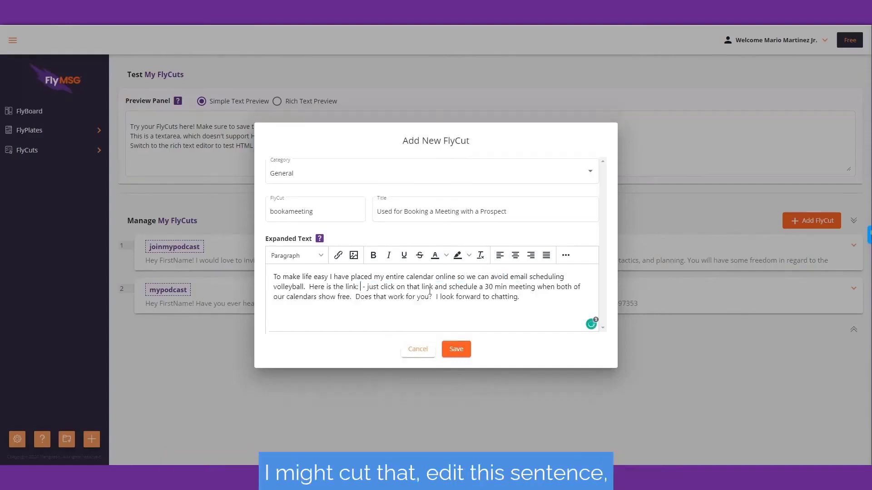
text(J)
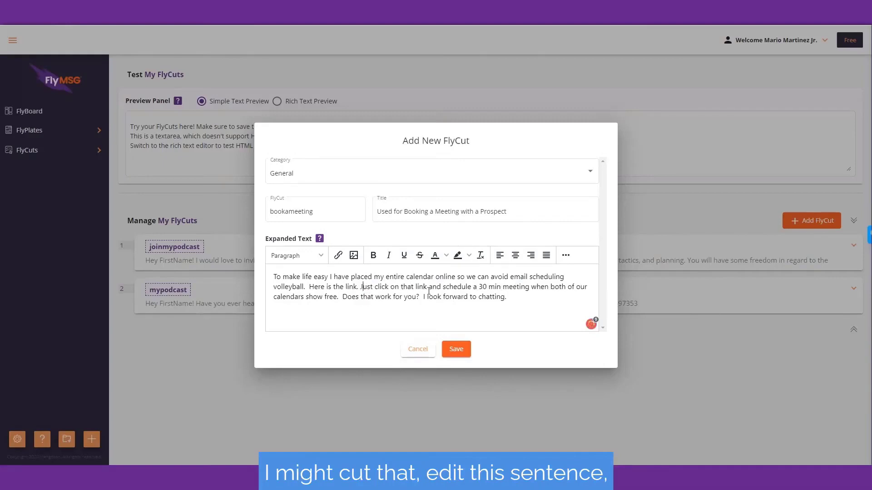
key(Delete)
Hyperlink the words "Here is the link" to the copied vengreso.com team page URL, opening in a new window.
drag(308, 287, 358, 286)
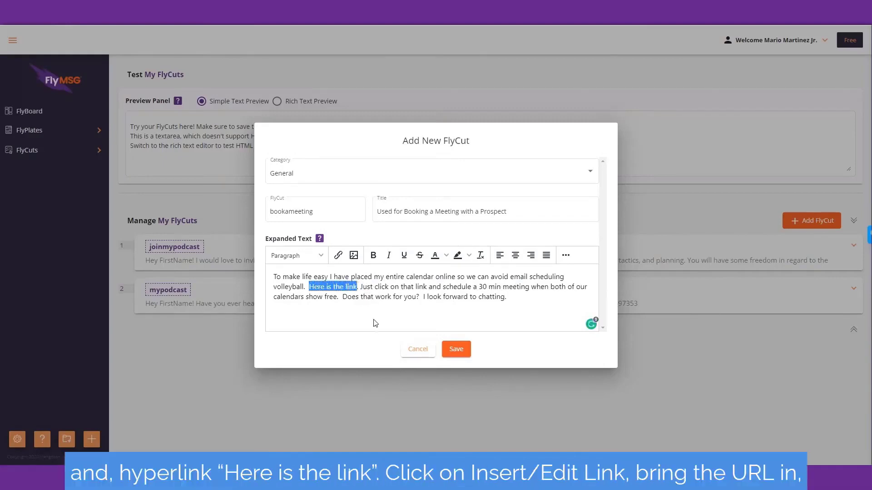
click(338, 256)
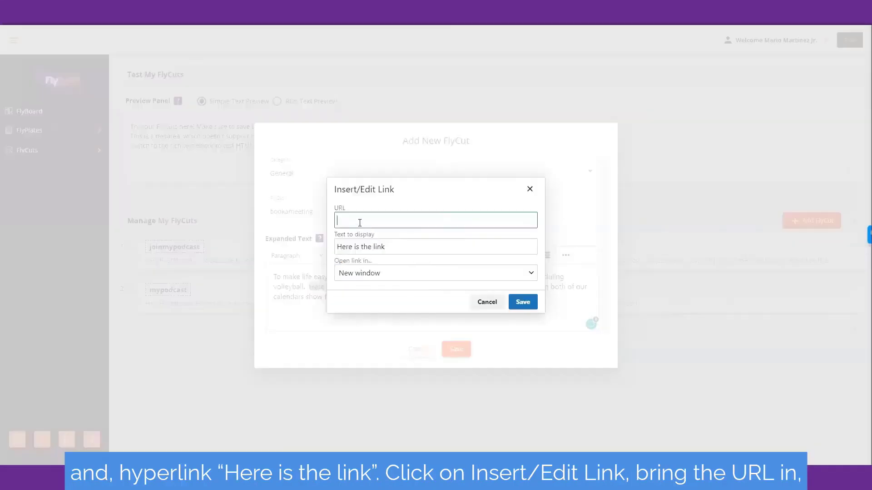
key(ctrl+v)
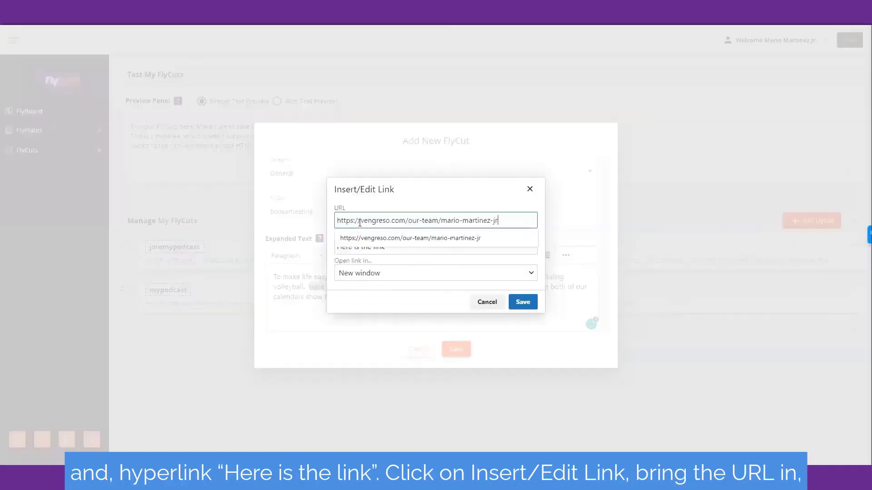
click(376, 240)
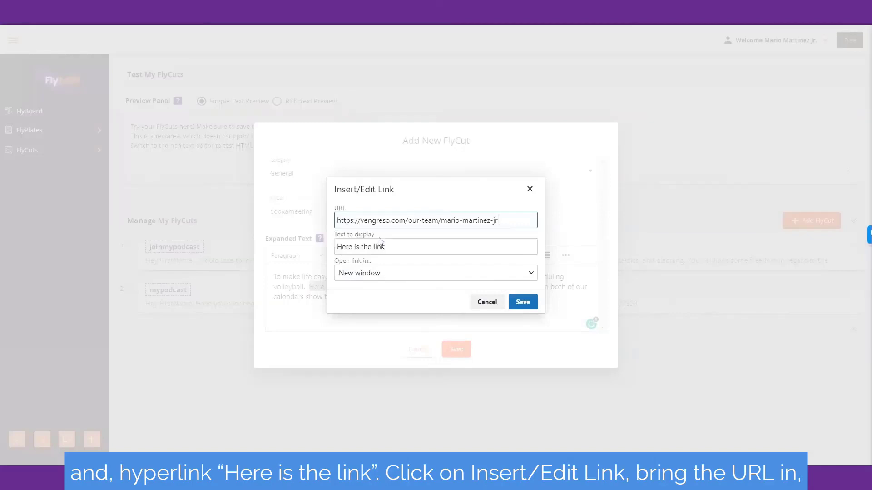
click(366, 277)
click(368, 277)
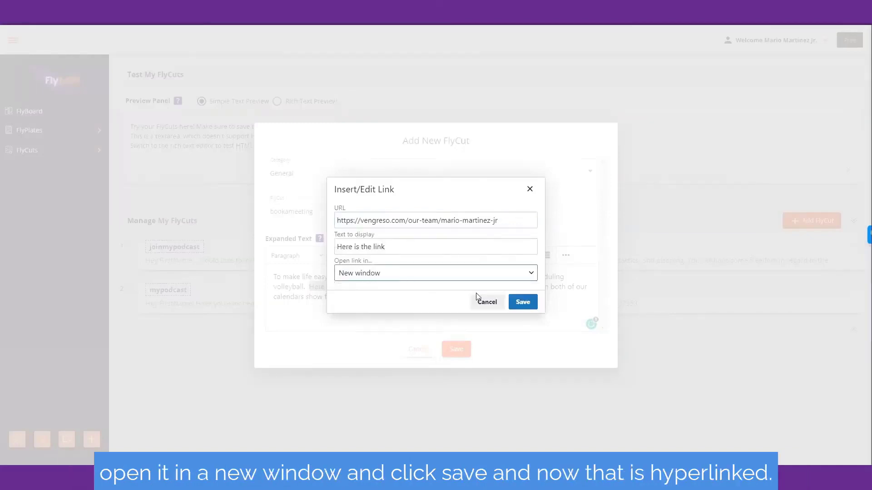
click(522, 302)
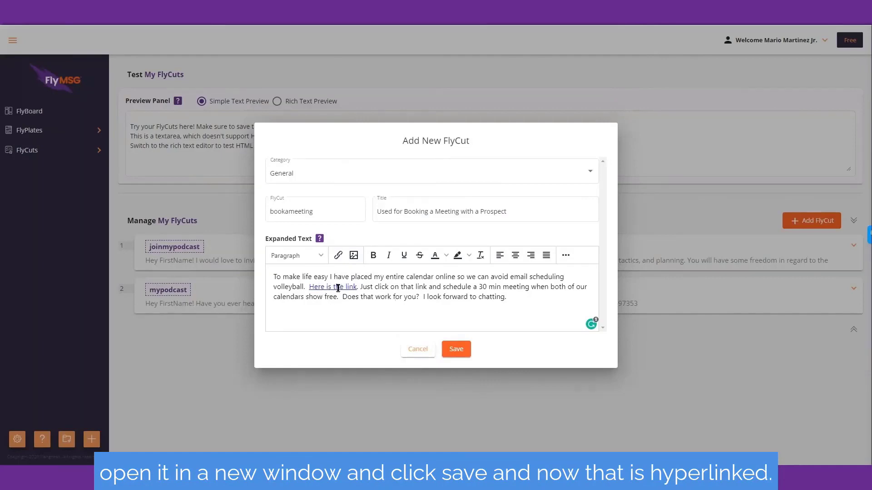
Remove the hyperlink from "Here is the link" and save the new FlyCut with the plain URL in its message.
right_click(337, 288)
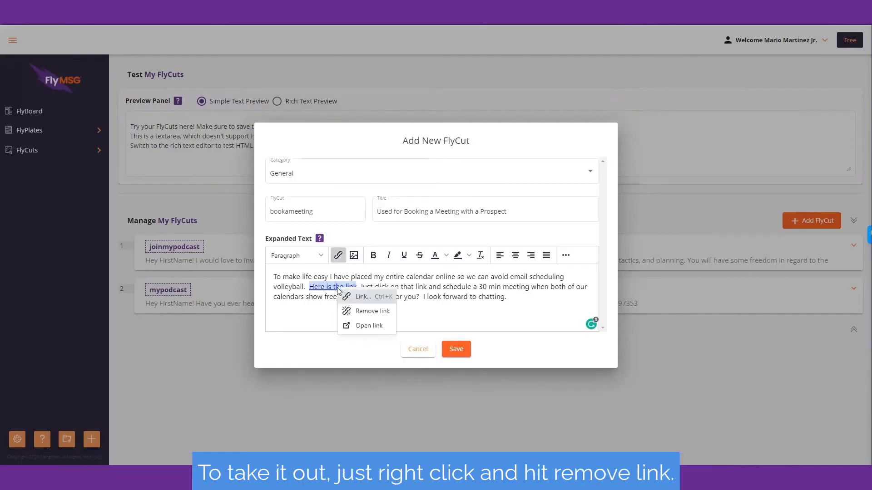
click(370, 312)
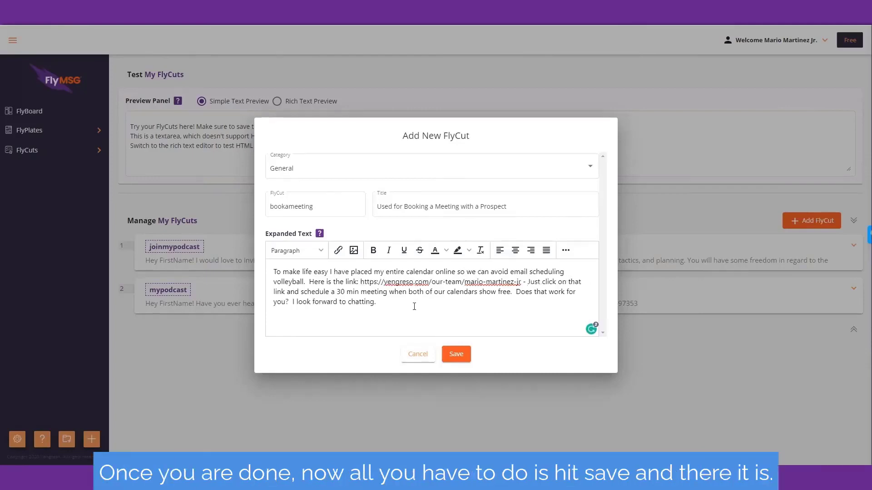
click(457, 356)
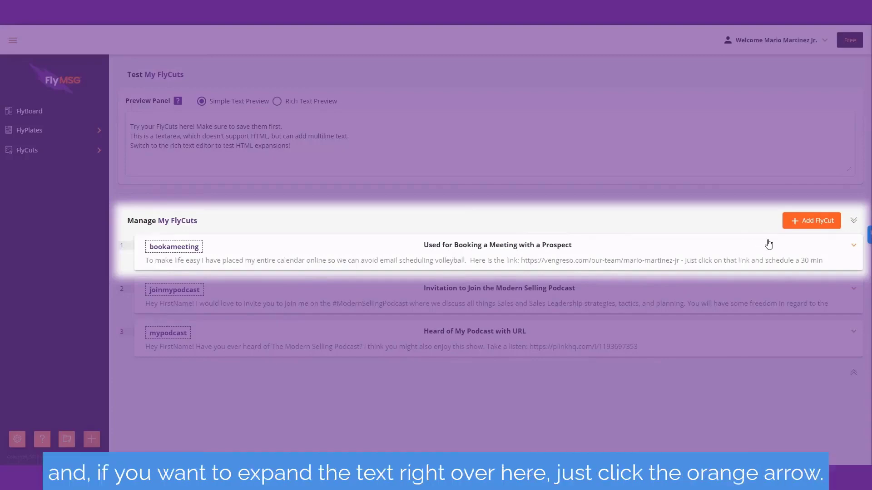
Expand the saved bookameeting FlyCut and append "Like I'm" to the end of its expanded text.
click(854, 250)
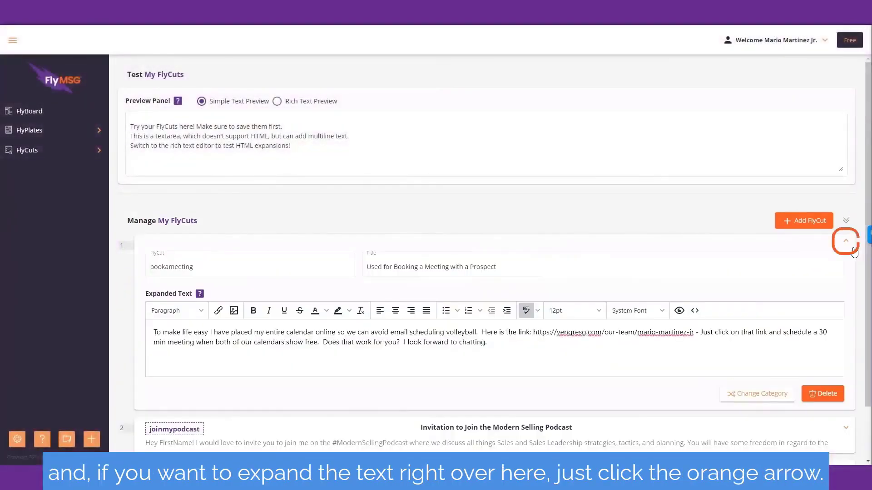
click(503, 346)
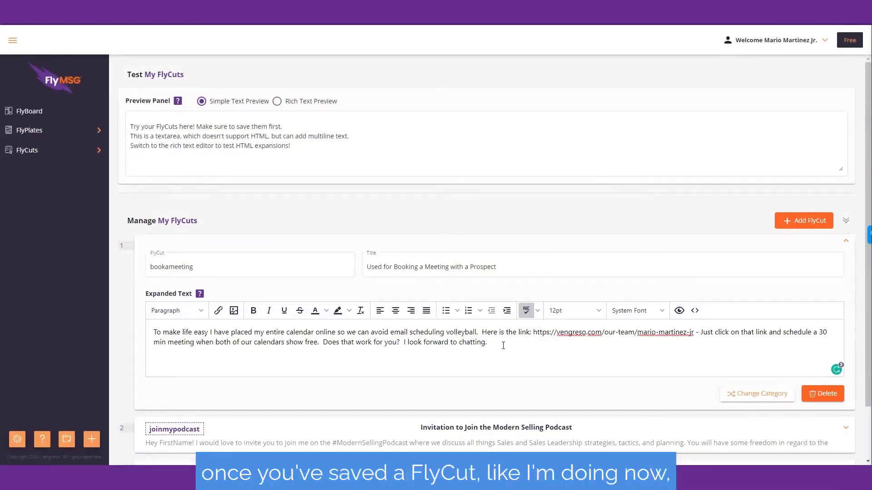
text(Like I'm)
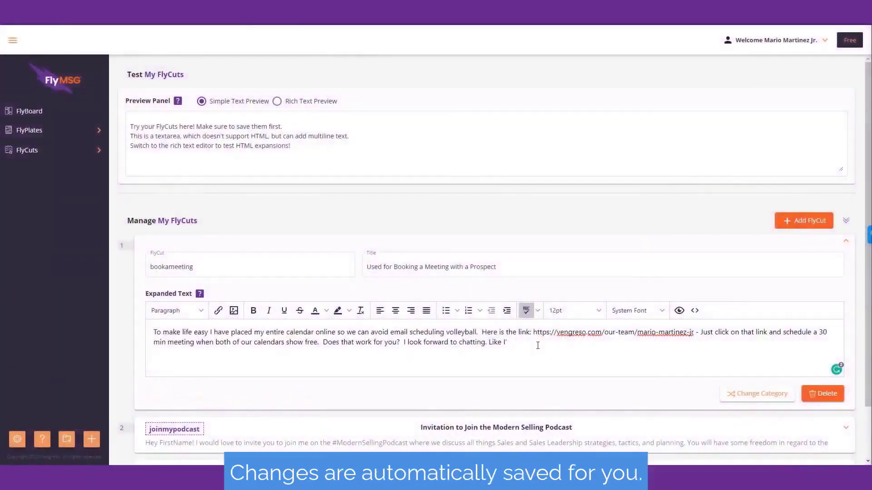
click(305, 225)
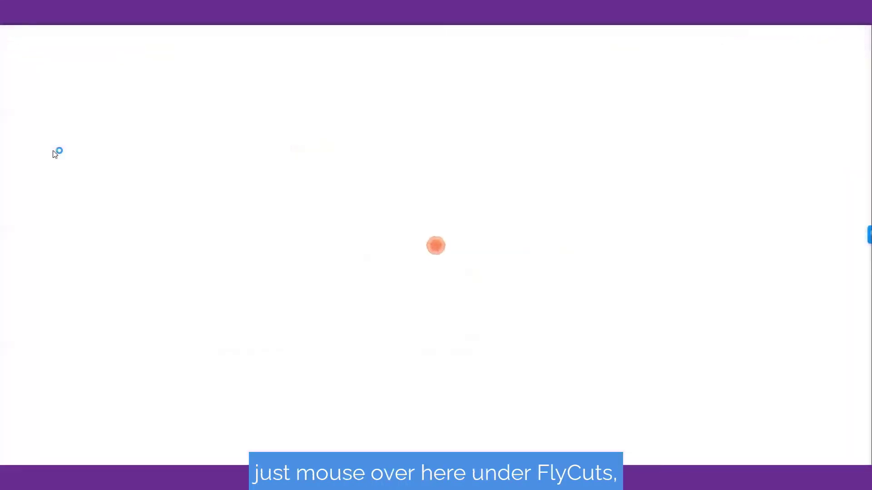
List the FlyCut categories and view the FlyCuts in the Podcast category.
click(57, 152)
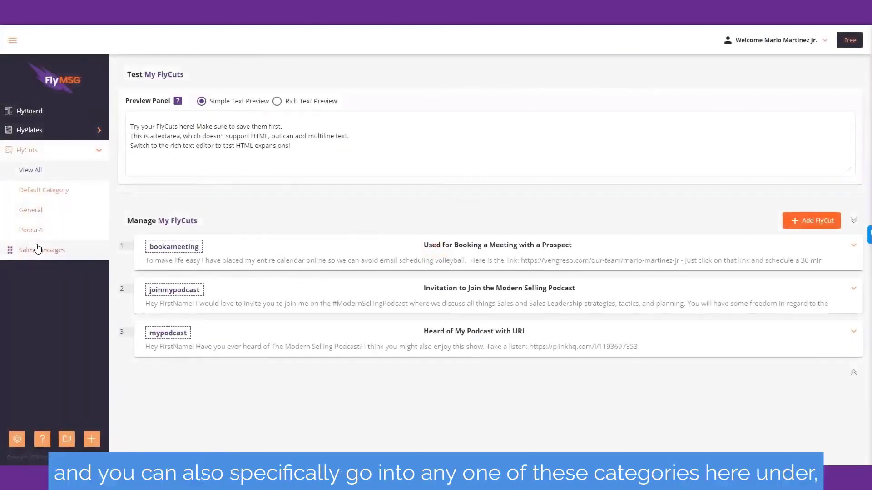
click(37, 230)
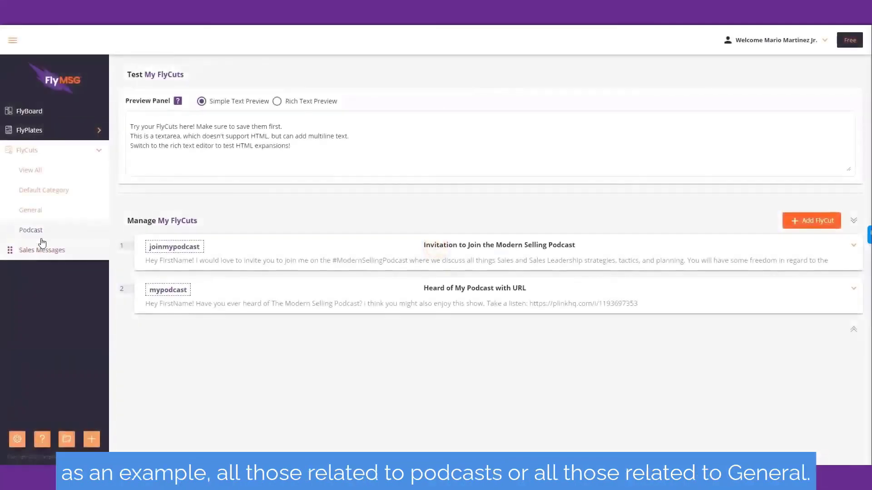
View the FlyCuts in the General category, then open the bookameeting FlyCut and examine its expanded text.
click(38, 214)
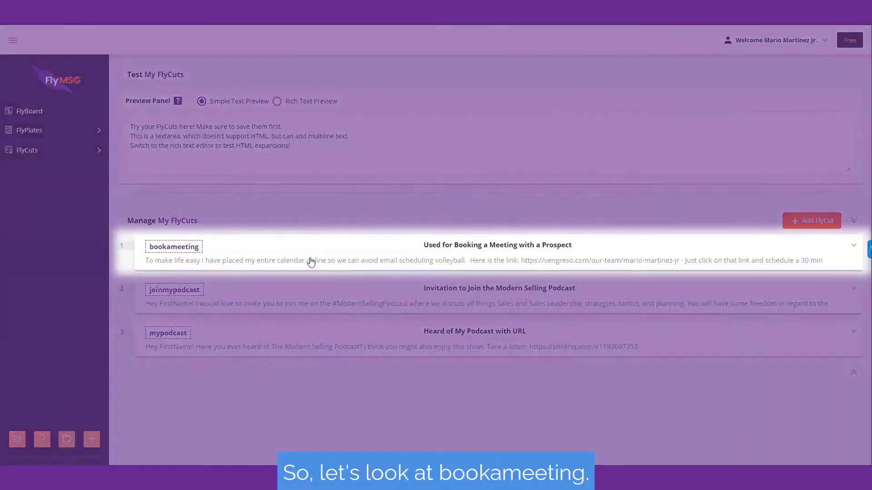
click(312, 260)
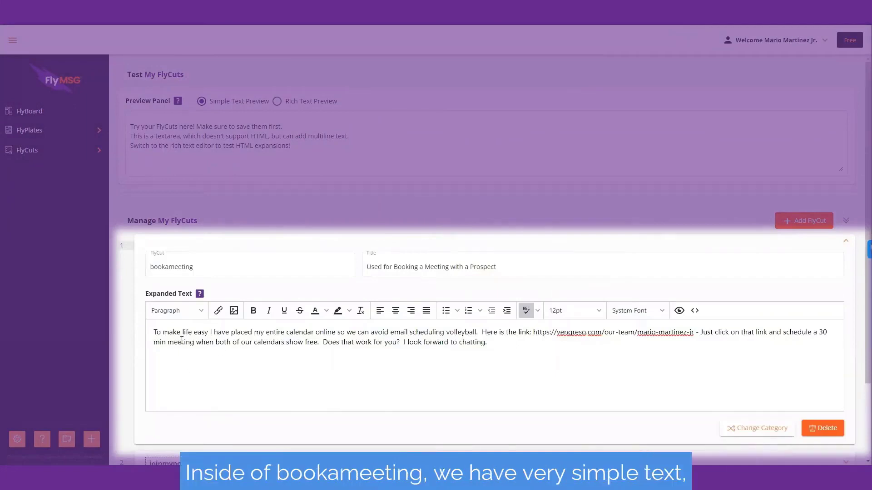
drag(488, 343, 154, 330)
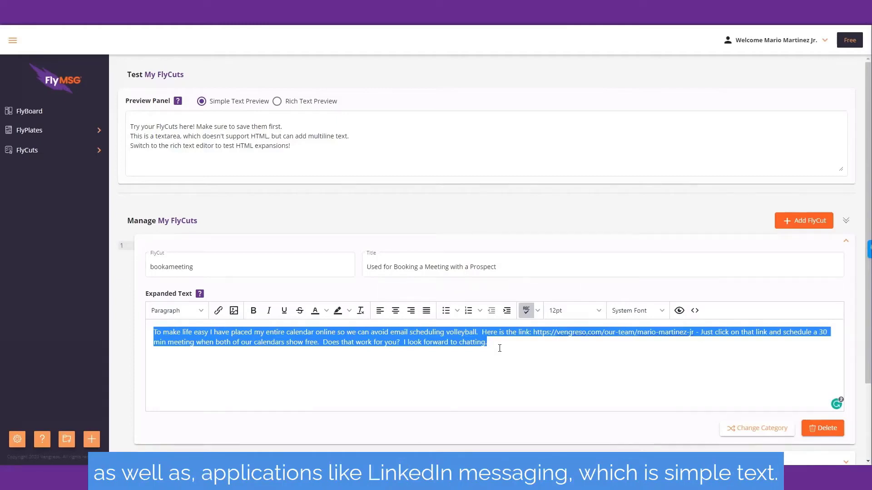
Clear the sample text from the simple text preview and test the FlyCut there by entering "bookameeting".
click(218, 136)
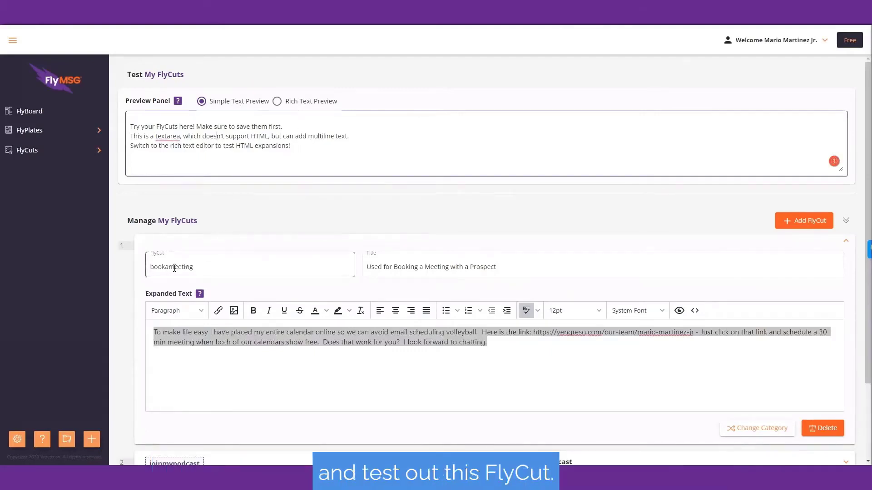
key(ctrl+a)
key(BackSpace)
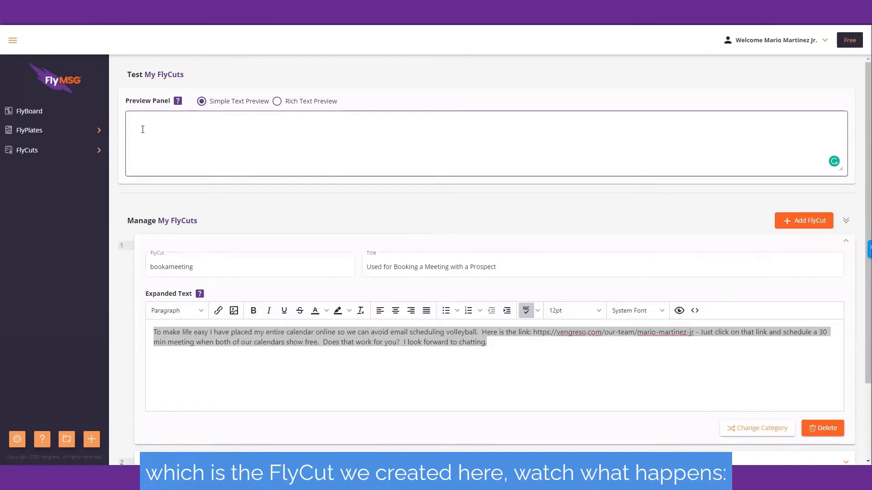
text(booka)
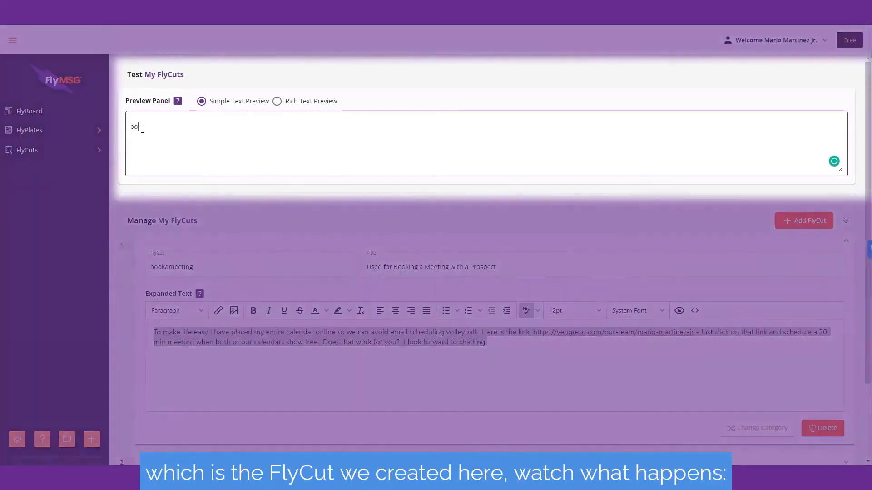
text(meeting)
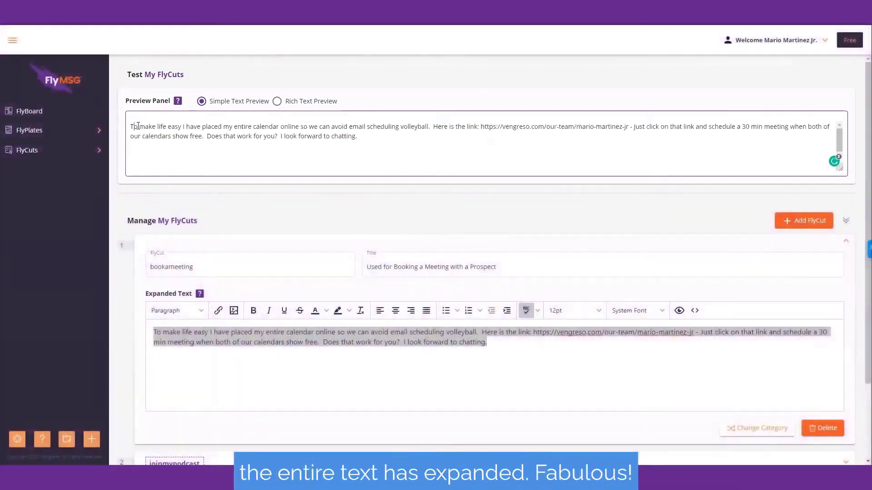
drag(135, 126, 370, 143)
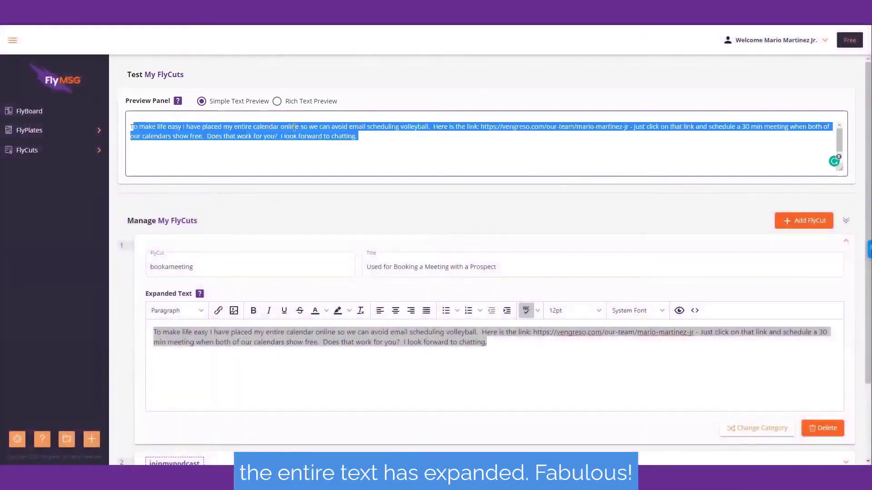
Switch to the rich text preview and replace its sample text with "bookameeting" to test the FlyCut.
click(277, 101)
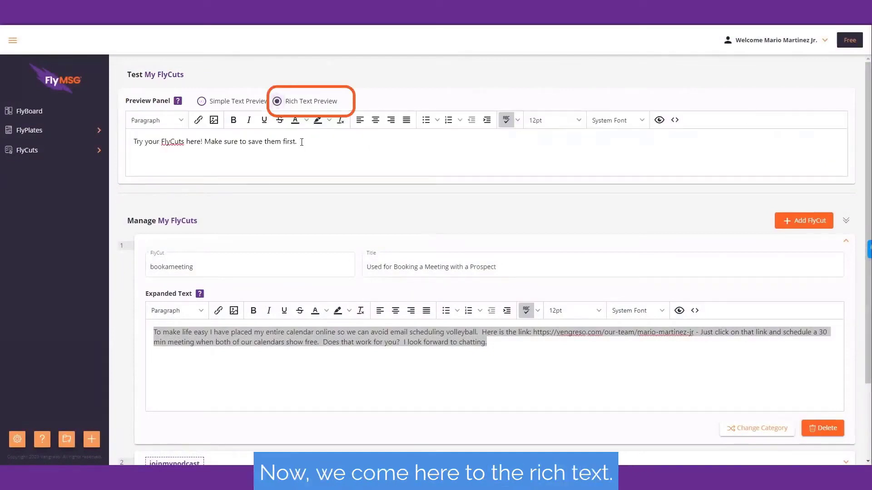
drag(304, 142, 131, 142)
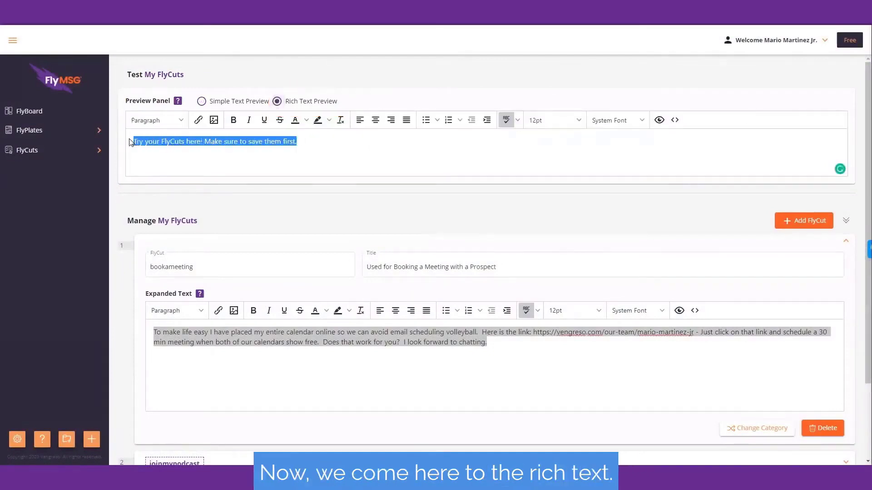
key(BackSpace)
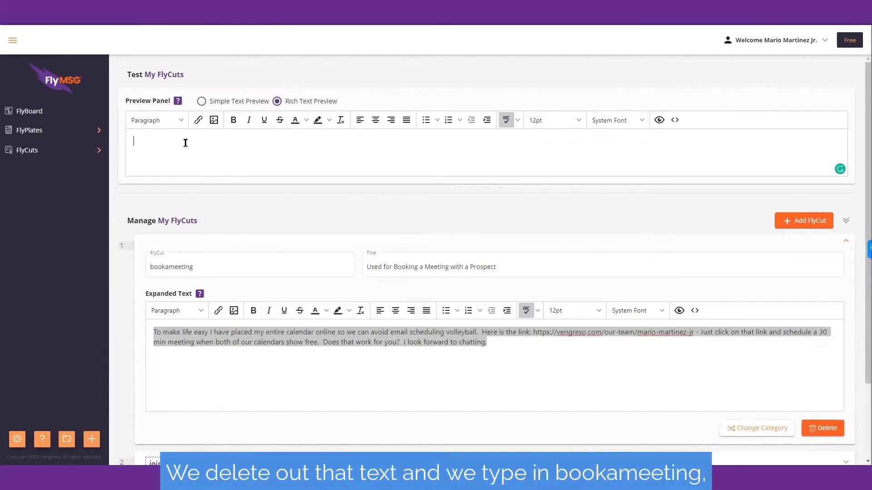
text(bookameeting)
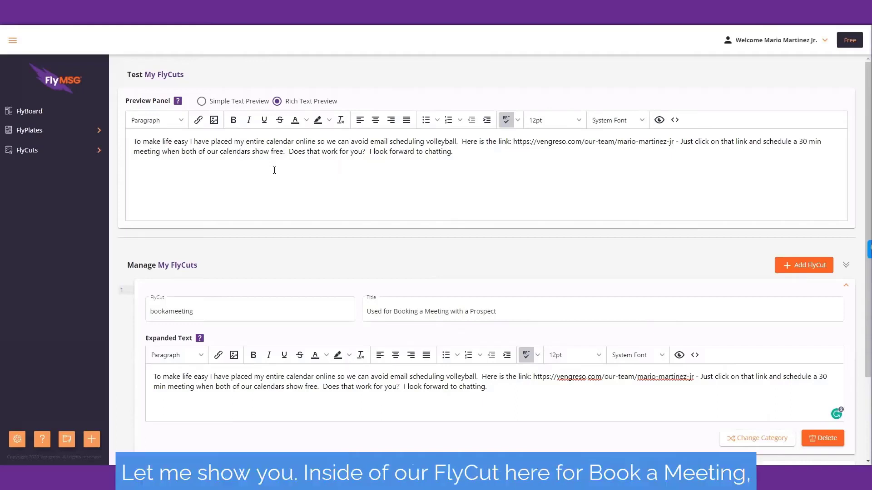
Upload "The Anatomy of a Great LinkedIn Post" image from the Desktop and insert it below the bookameeting expanded text.
click(492, 389)
scroll(465, 399, down, 1)
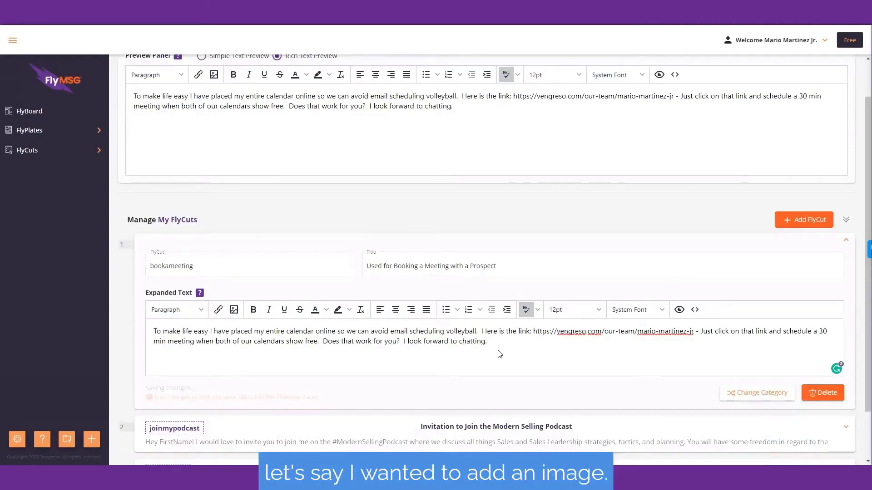
key(Return)
key(Return)
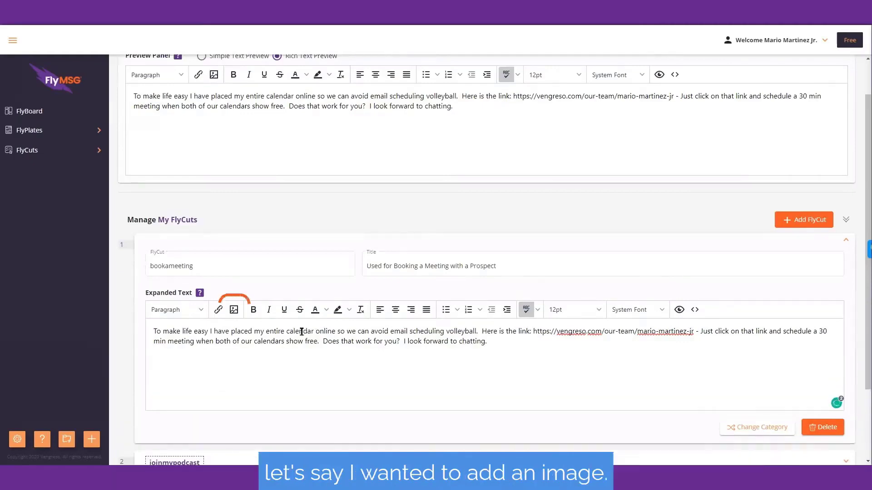
click(235, 311)
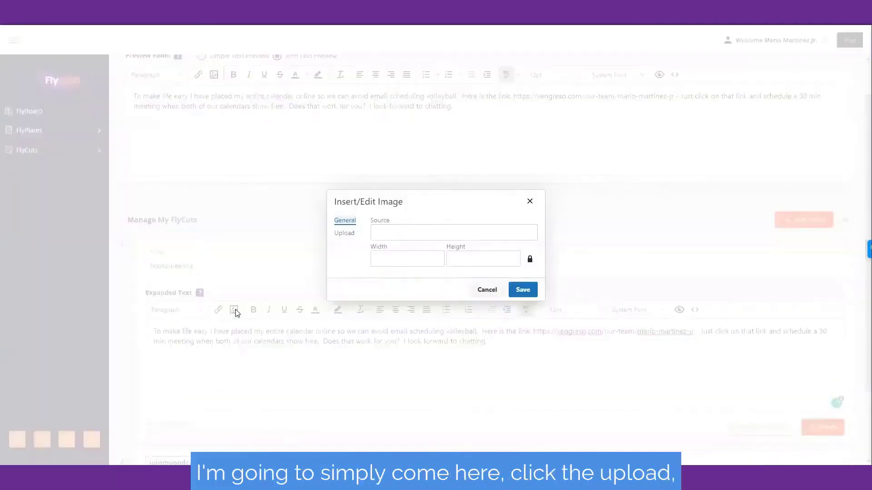
click(343, 233)
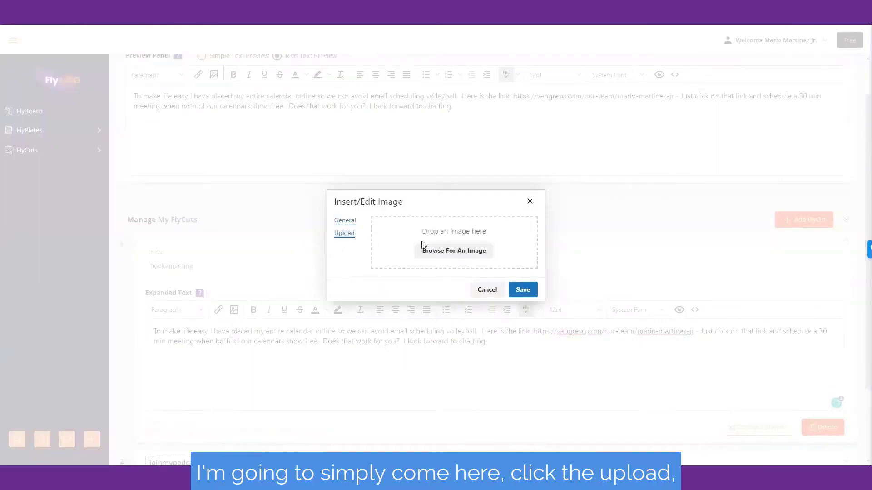
click(469, 254)
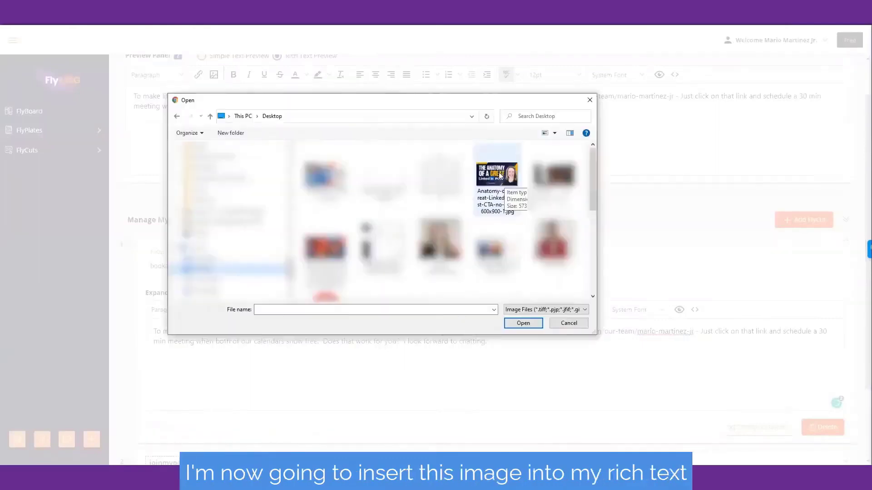
click(500, 177)
double_click(500, 177)
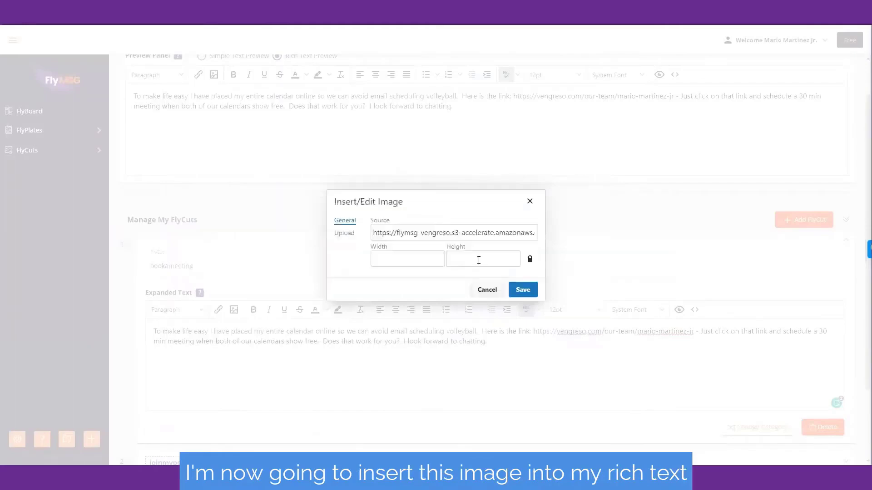
click(523, 289)
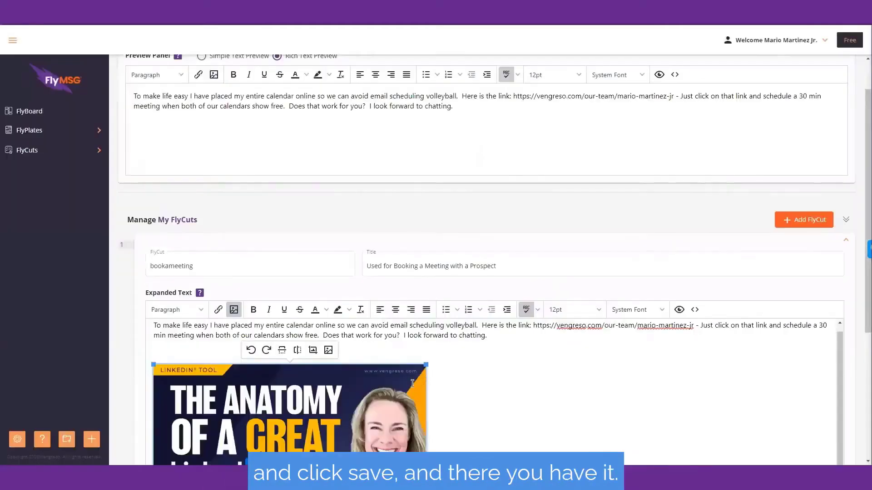
Shrink the inserted LinkedIn Post image slightly in the bookameeting expanded text, keeping its proportions.
scroll(412, 384, down, 2)
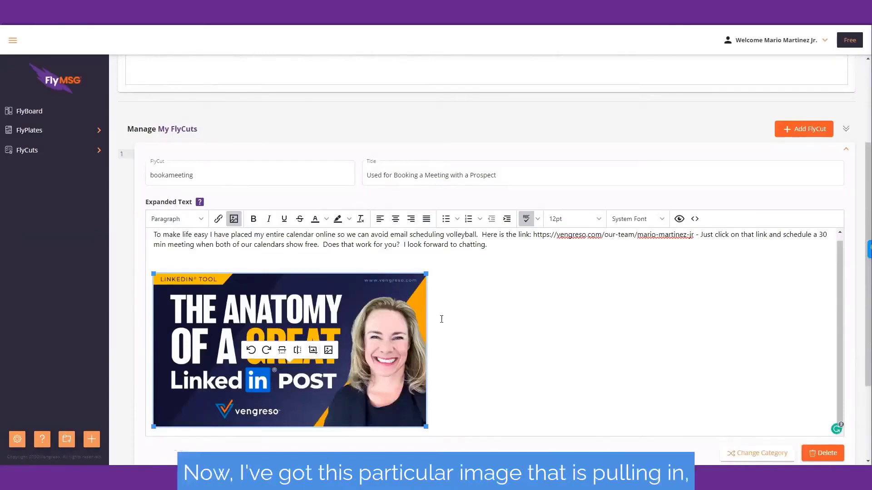
scroll(440, 317, down, 1)
drag(425, 383, 395, 370)
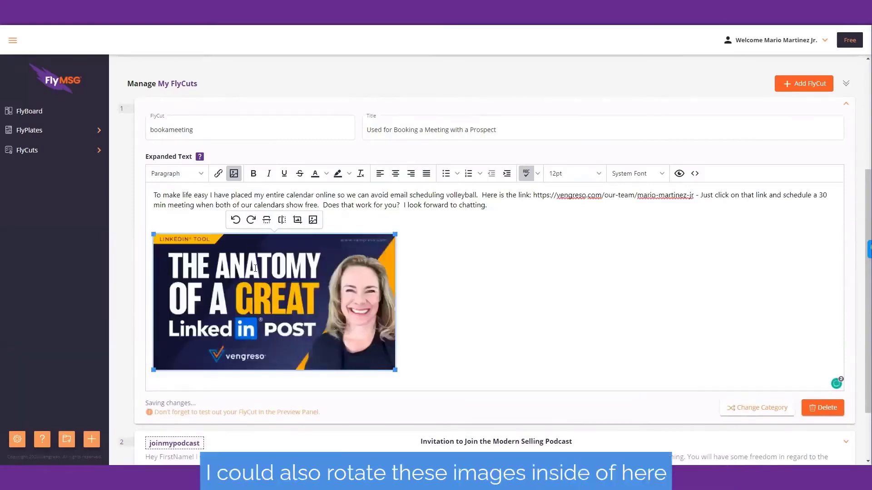
Rotate the inserted image a quarter turn clockwise and back to its upright orientation.
click(249, 220)
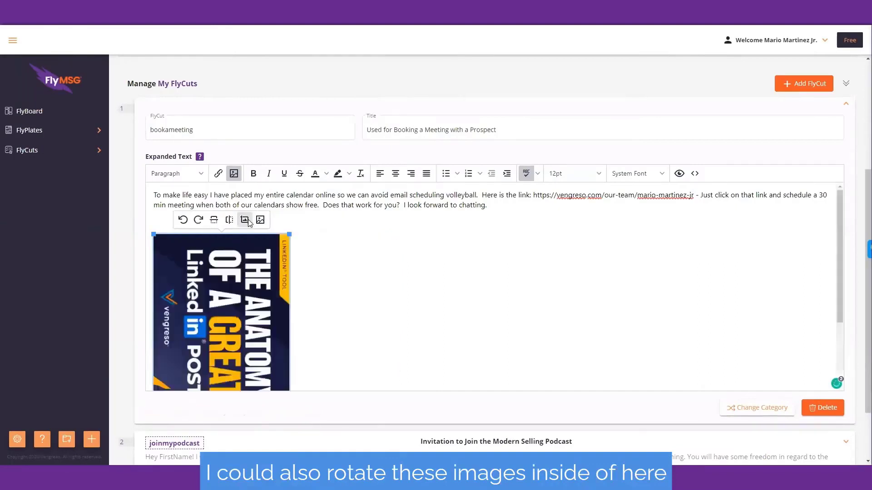
click(183, 220)
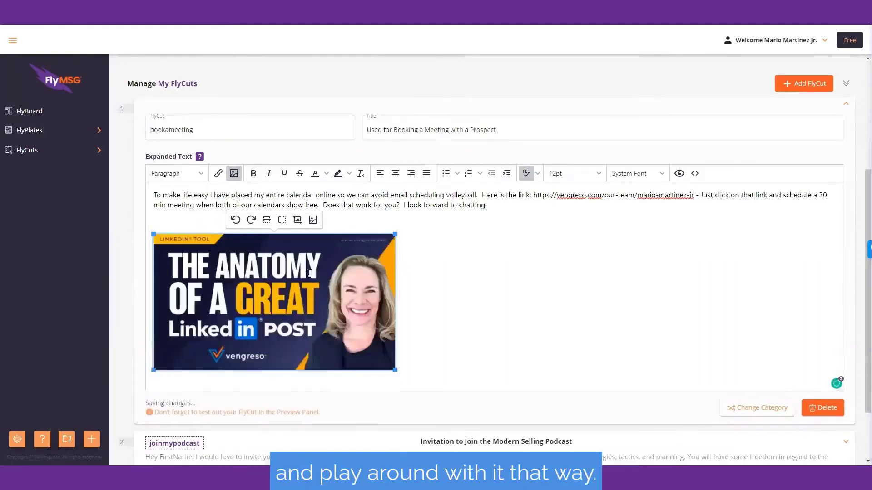
click(212, 226)
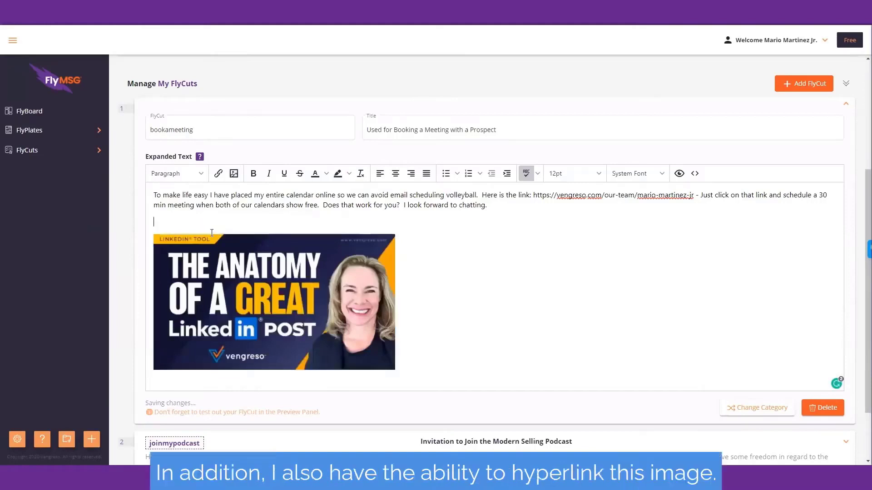
click(247, 251)
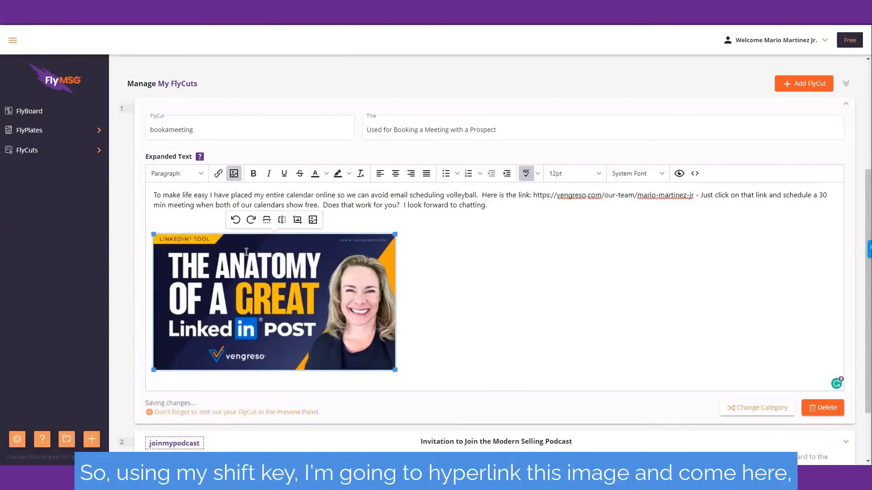
click(247, 252)
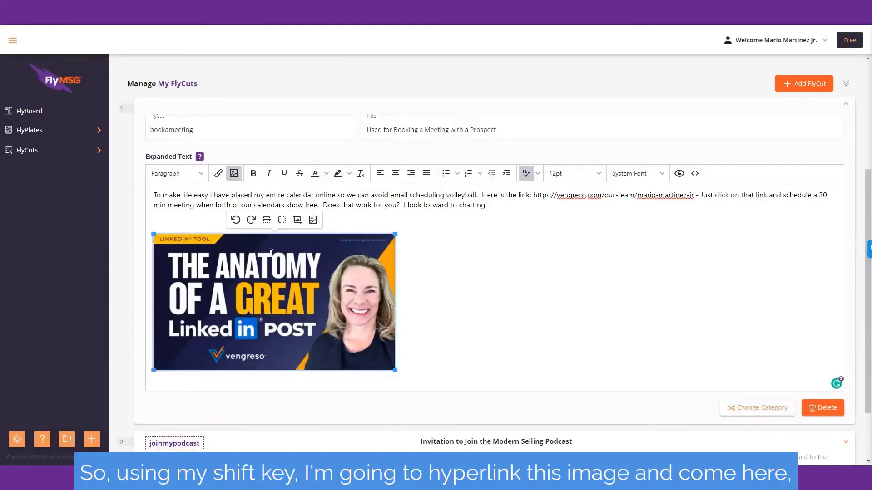
click(218, 174)
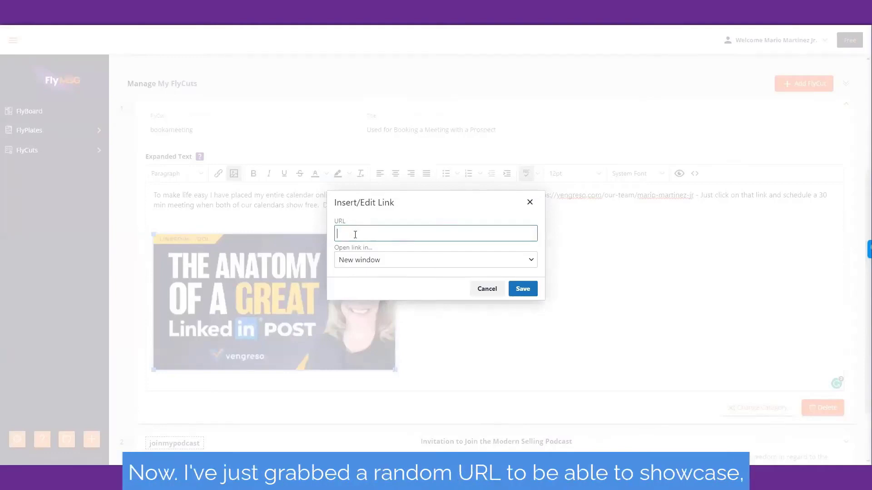
text(https://vengreso.com/blog/linkedin-premium-for-social-selling)
click(448, 254)
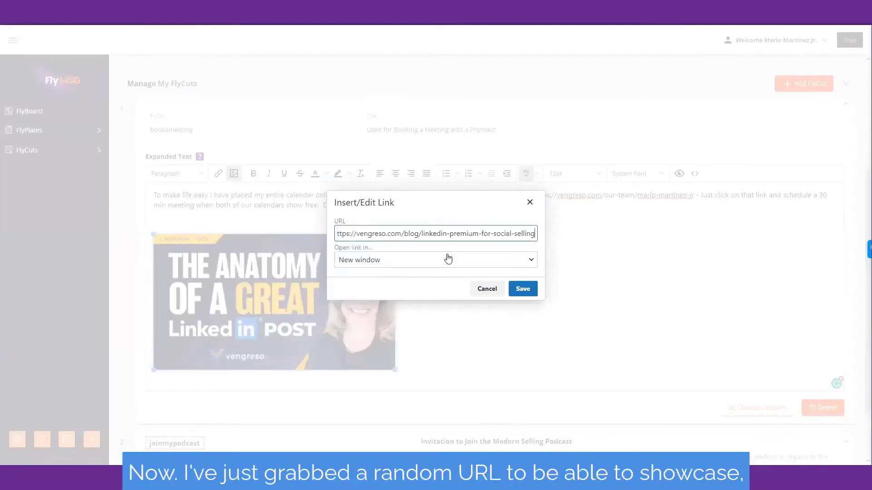
click(513, 294)
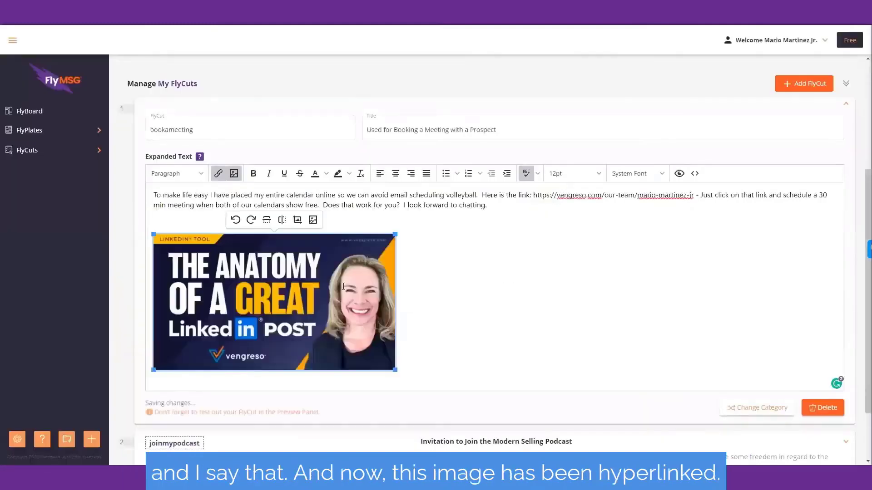
click(418, 289)
click(326, 283)
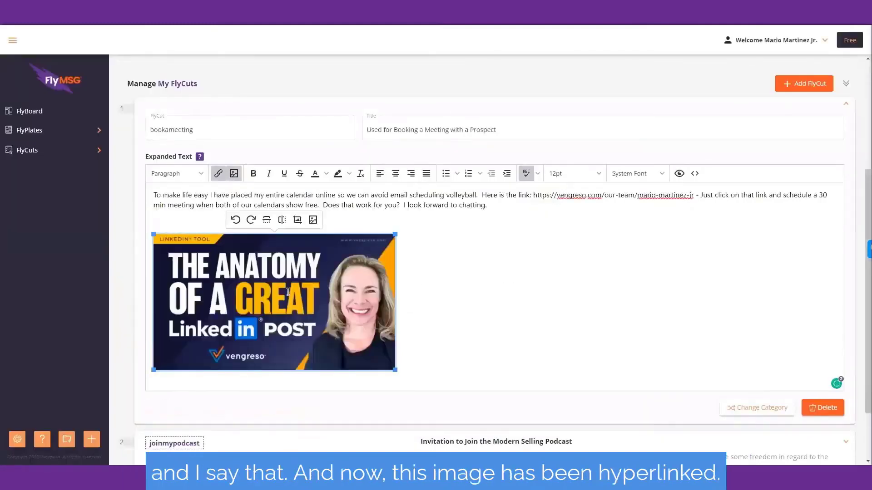
Test the updated FlyCut with its image by entering "bookameeting" in the emptied rich text preview.
scroll(287, 292, up, 4)
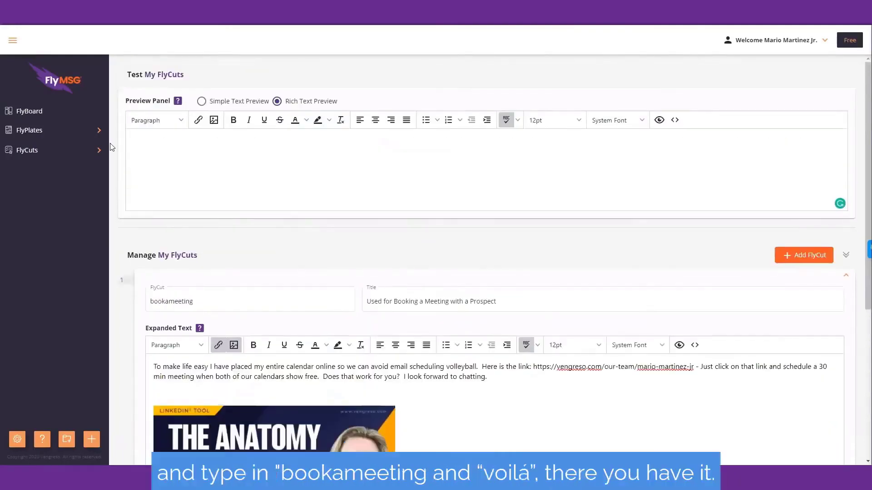
text(bookamee)
text(ting)
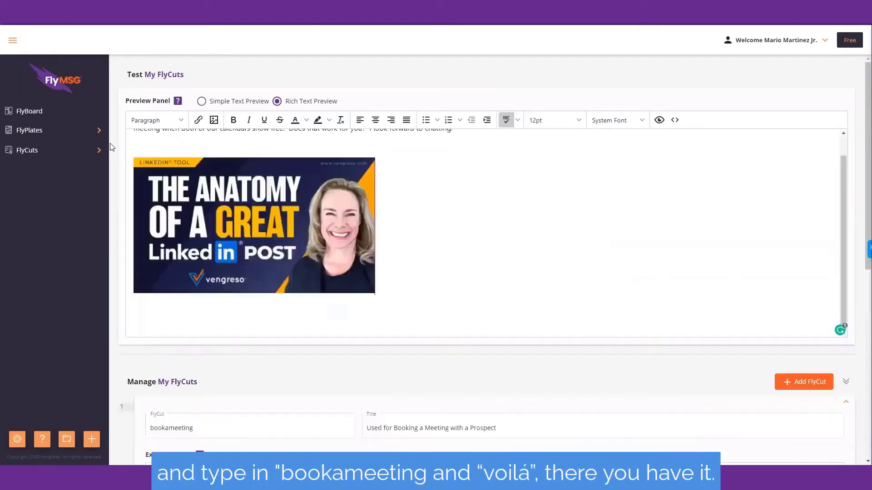
scroll(297, 220, up, 1)
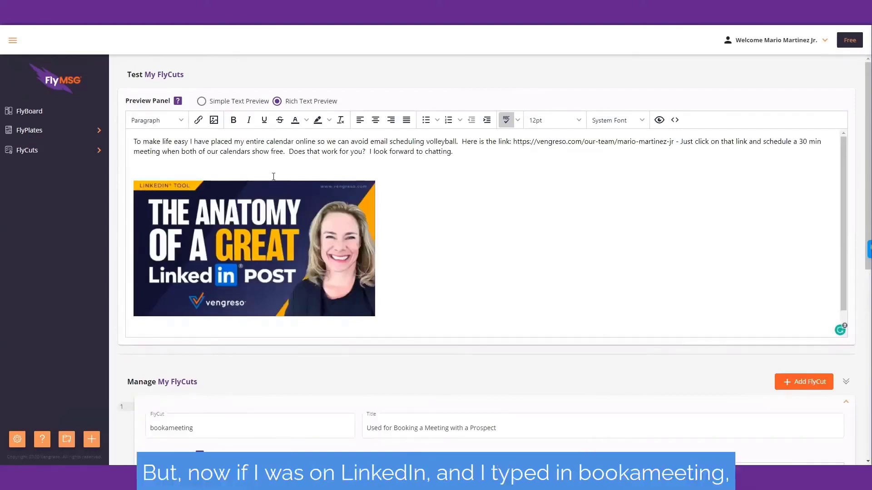
Test the FlyCut by entering "bookameeting" in the emptied simple text preview, and switch back to the rich text preview.
click(232, 102)
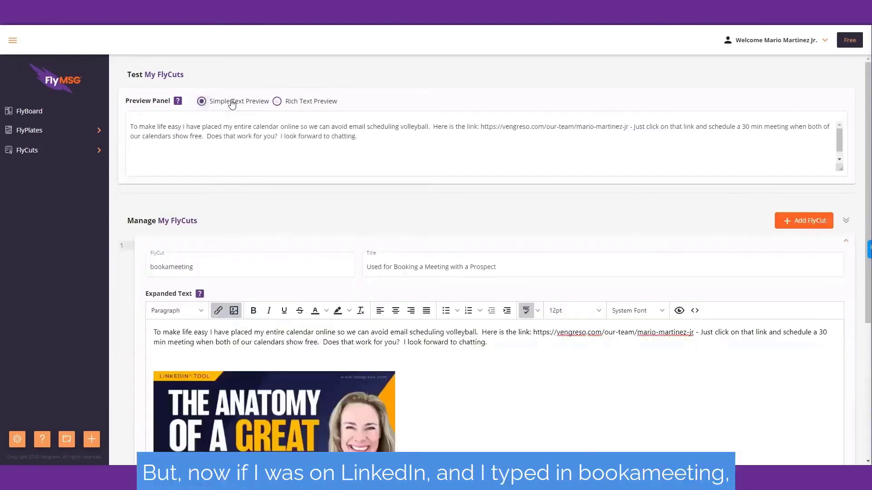
drag(362, 136, 119, 123)
key(BackSpace)
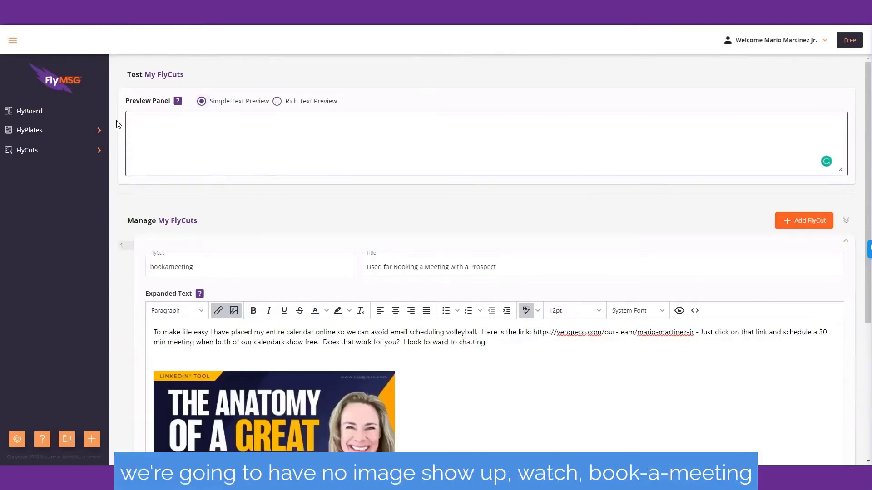
text(bookameeting)
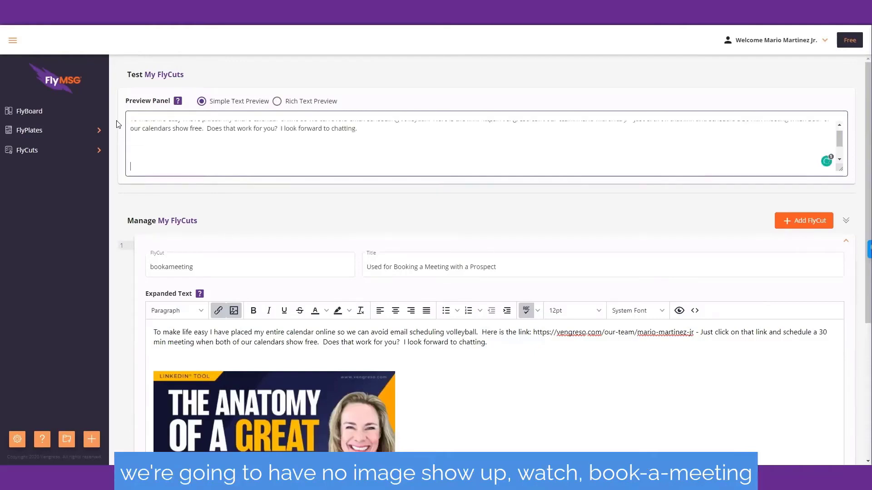
scroll(192, 160, up, 1)
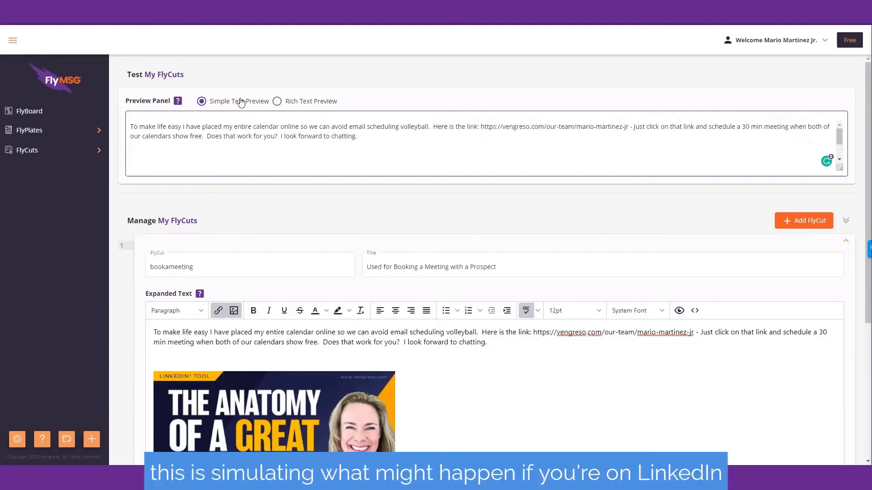
click(319, 102)
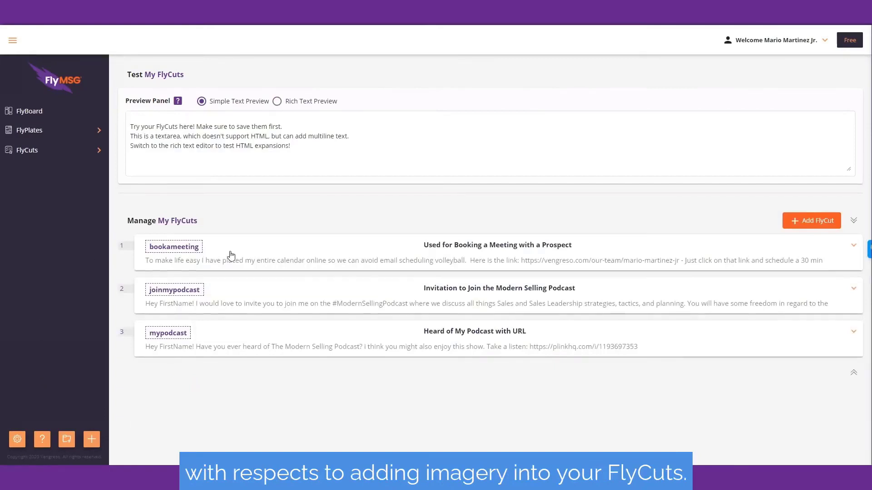
Open the bookameeting FlyCut for editing and copy the header image of the Vengreso blog article "How to Use LinkedIn Premium for Social Selling".
click(298, 253)
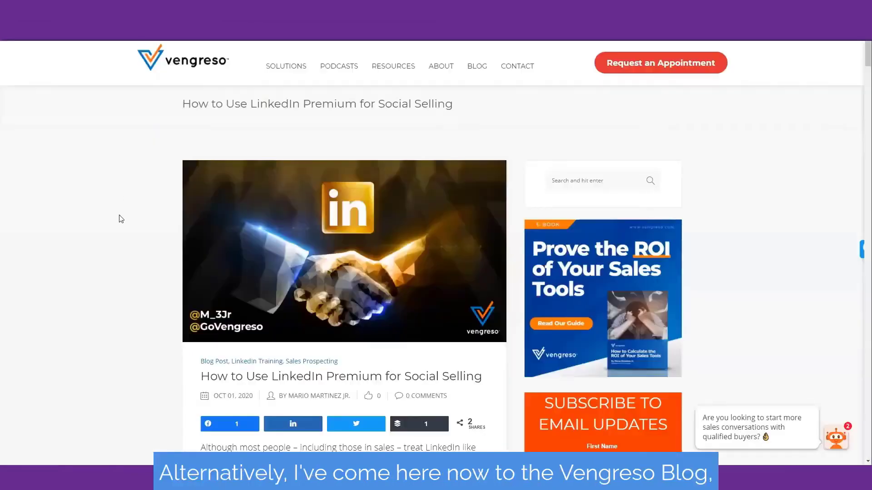
scroll(121, 219, down, 6)
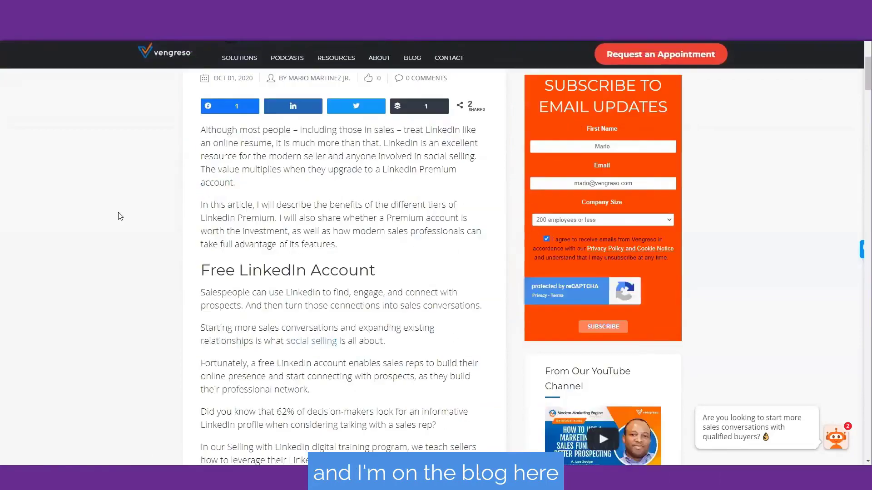
scroll(120, 216, up, 7)
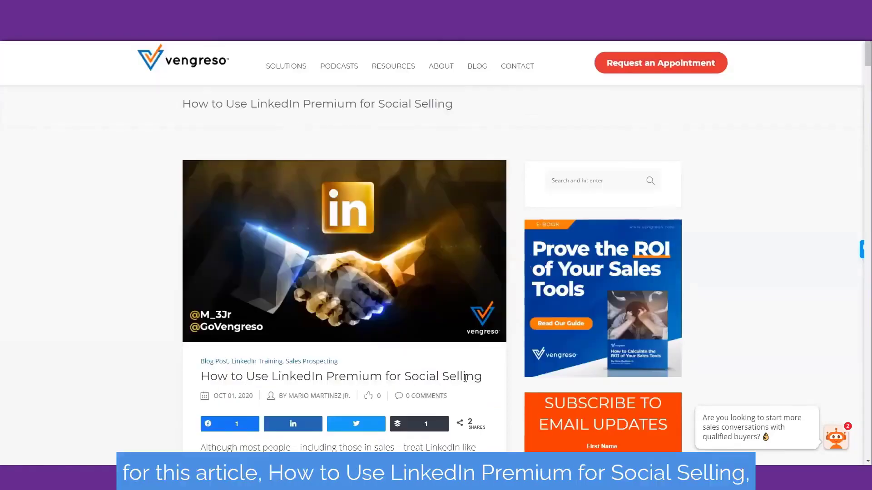
right_click(318, 265)
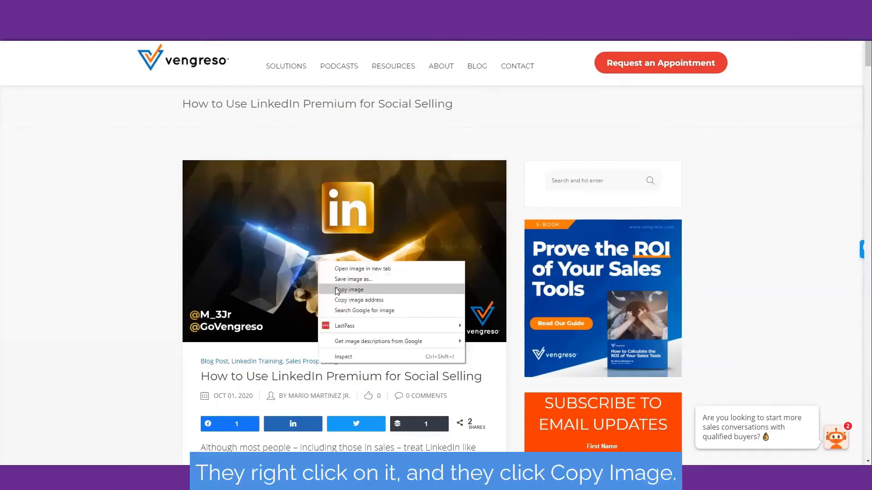
click(361, 292)
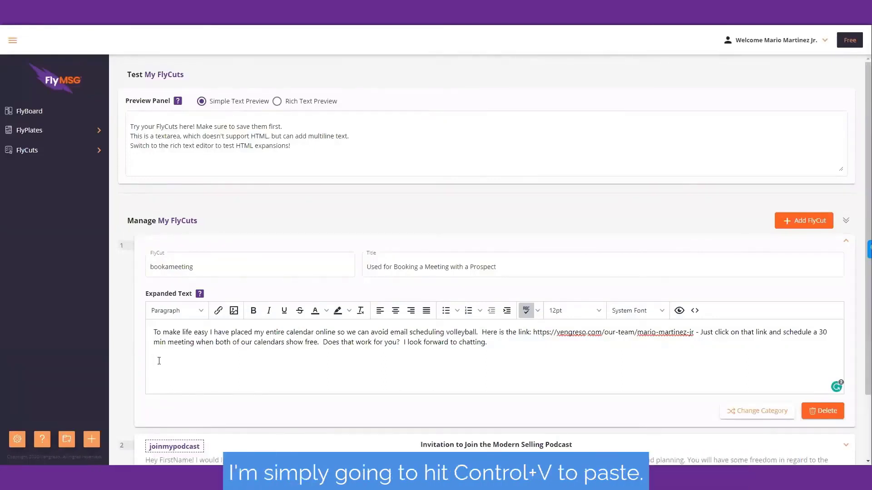
Paste the copied LinkedIn handshake image below the message in the bookameeting expanded text and look over the whole image.
key(ctrl+v)
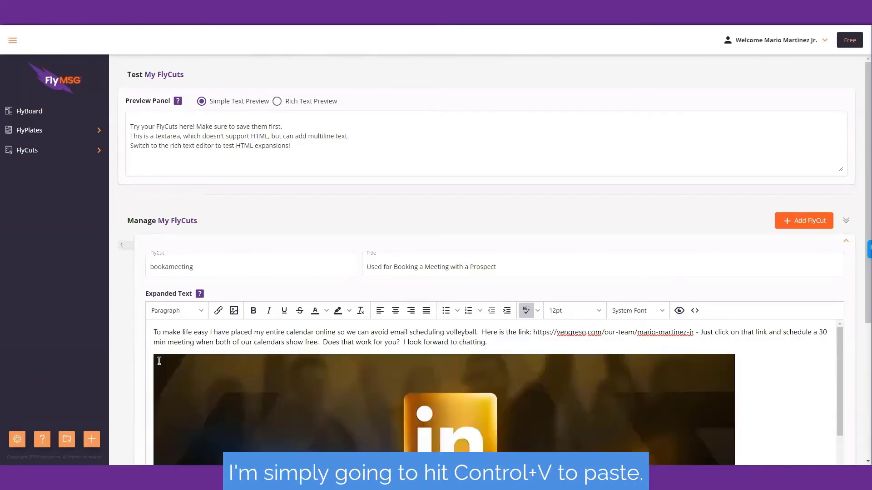
scroll(159, 362, down, 3)
scroll(182, 364, up, 1)
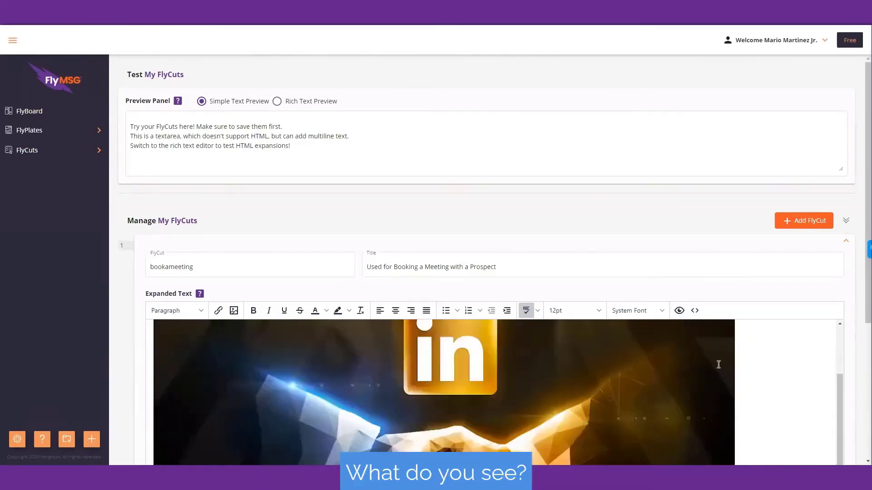
scroll(790, 362, down, 2)
scroll(858, 313, down, 3)
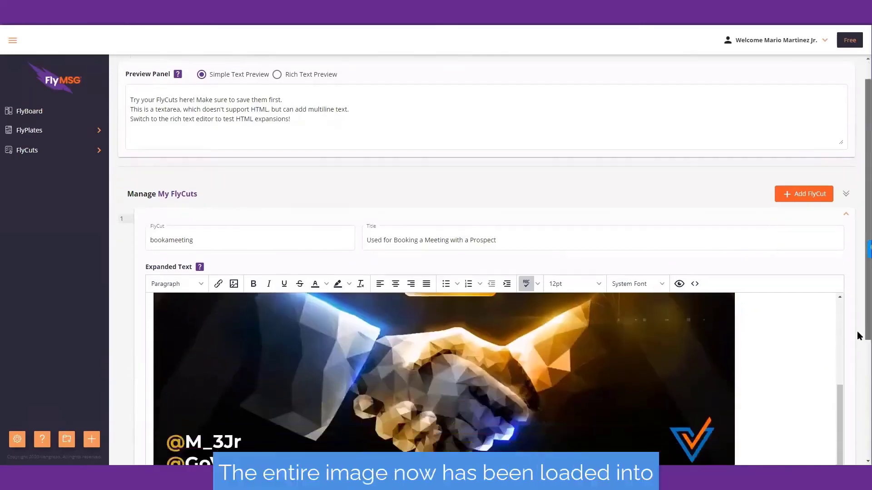
scroll(524, 335, up, 3)
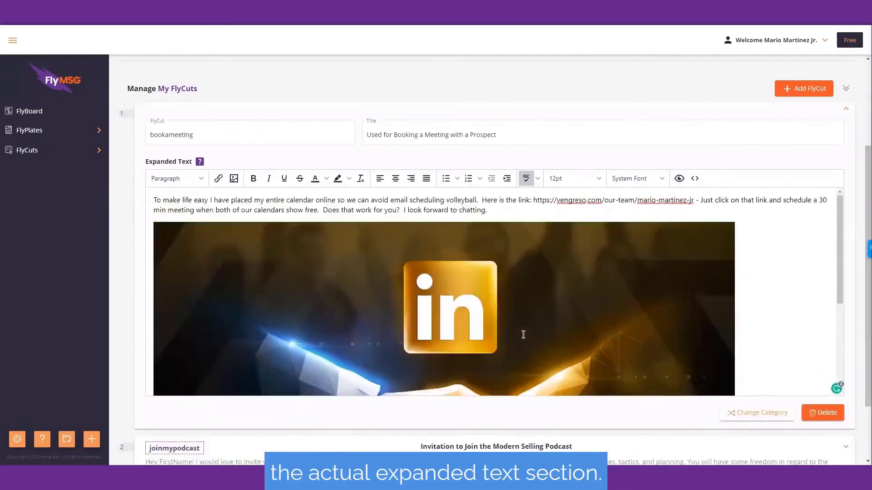
scroll(524, 335, down, 3)
Shrink the pasted handshake image to less than half its width, keeping its proportions.
click(584, 334)
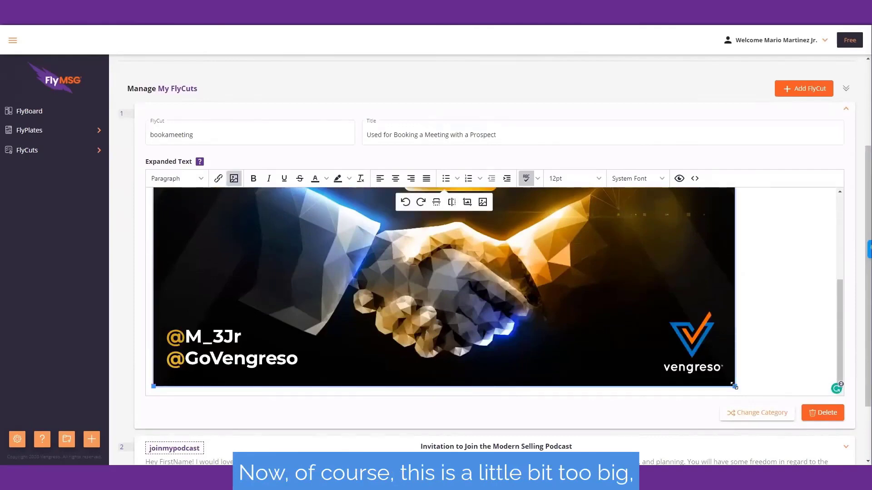
drag(734, 386, 375, 290)
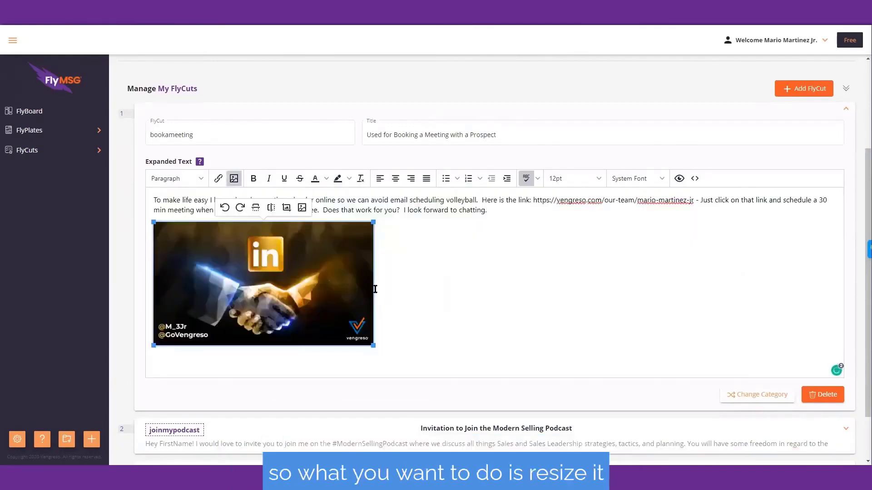
drag(373, 345, 435, 354)
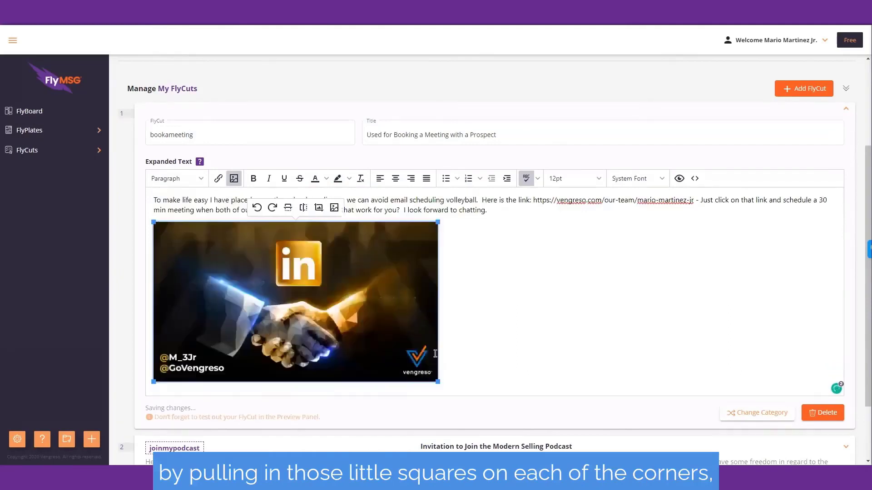
drag(386, 353, 386, 352)
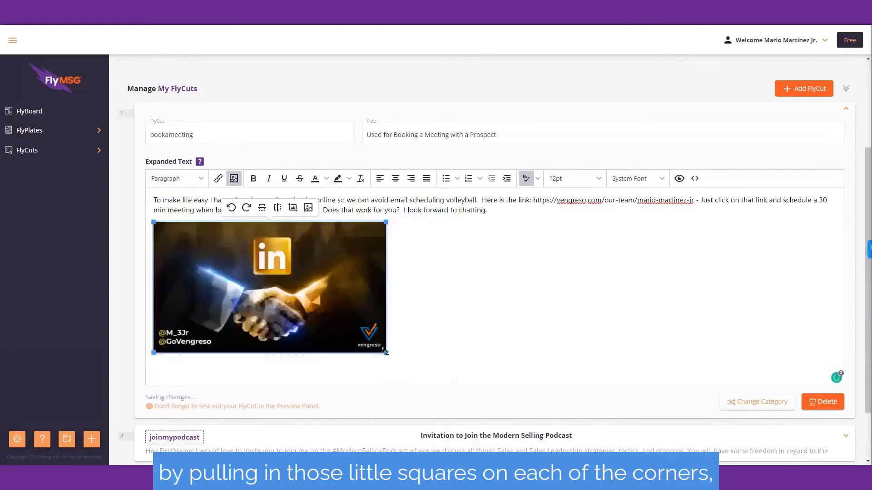
scroll(386, 352, up, 2)
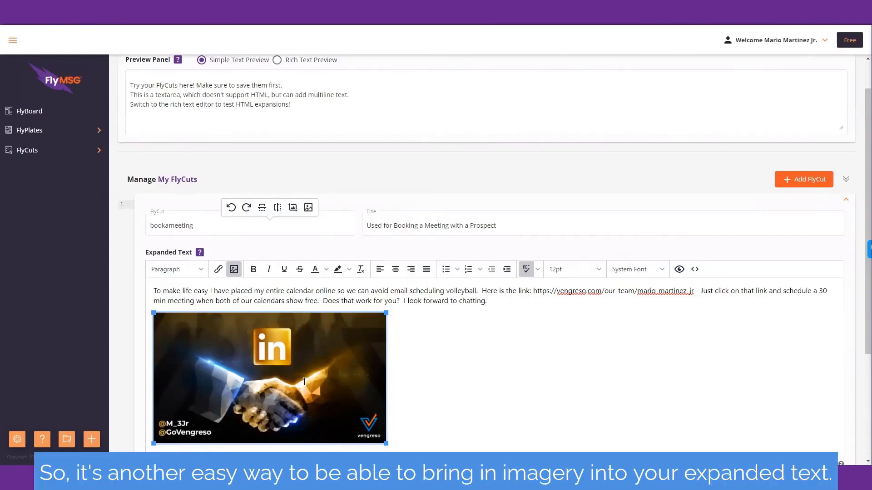
scroll(304, 381, up, 1)
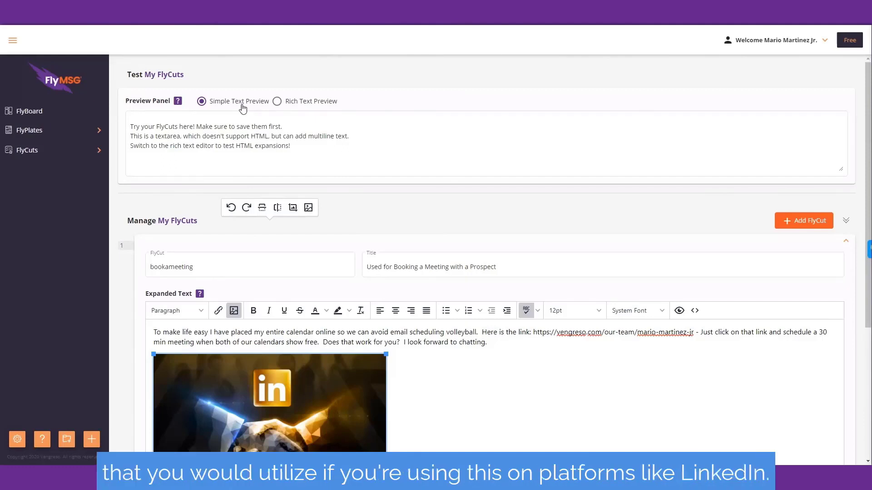
Delete the handshake image from the bookameeting expanded text and briefly highlight the message from its full-length URL onward.
scroll(362, 337, down, 2)
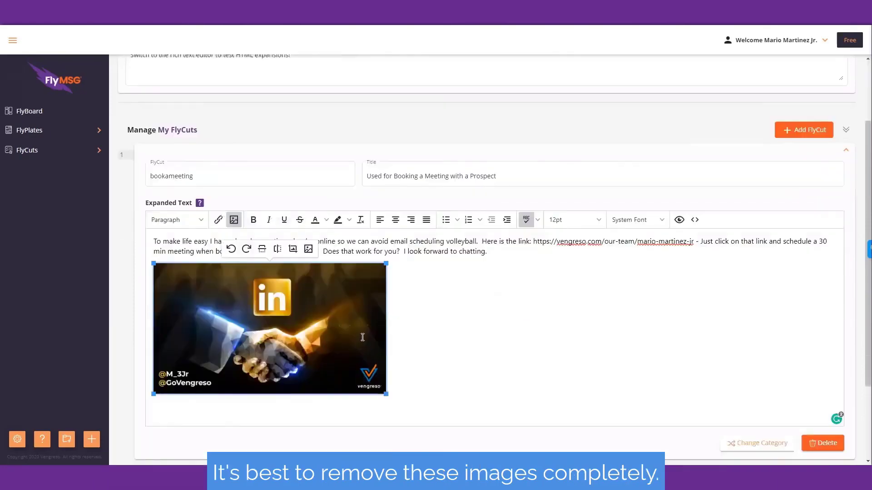
key(Delete)
key(BackSpace)
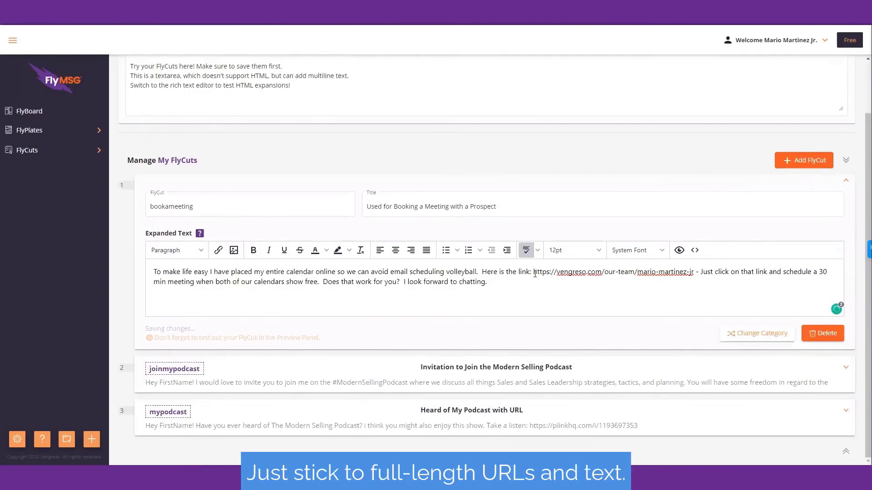
drag(533, 271, 514, 293)
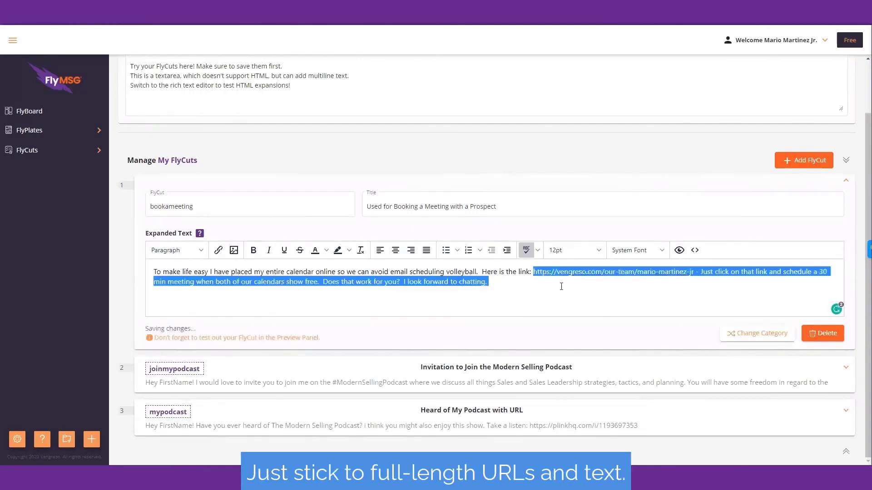
click(496, 284)
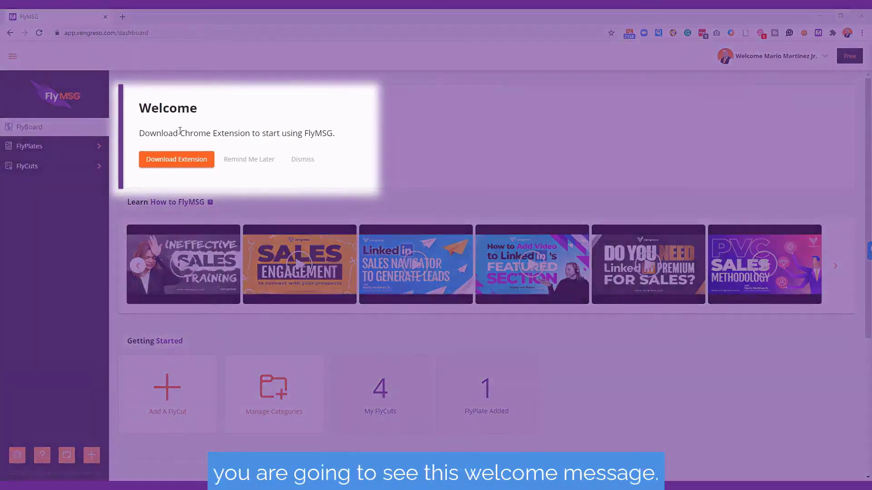
click(193, 161)
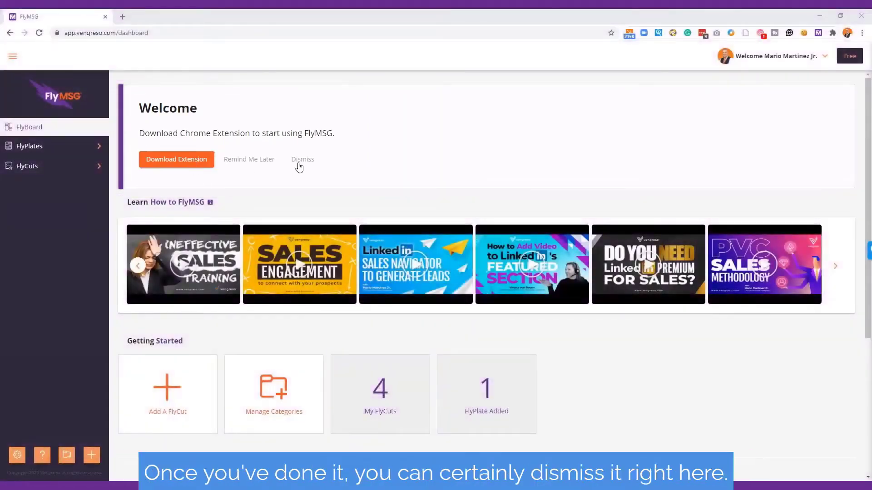
click(302, 163)
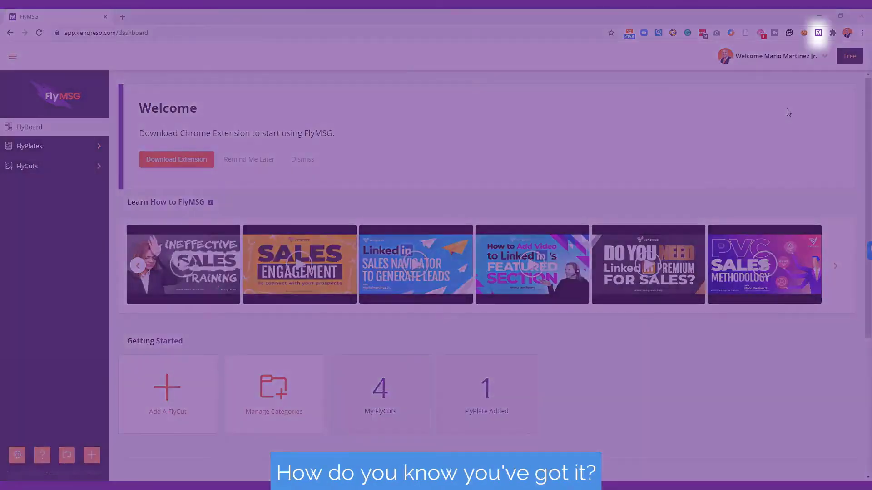
Check the FlyMSG for Chrome extension from the FlyBoard dashboard and log out of it.
click(817, 37)
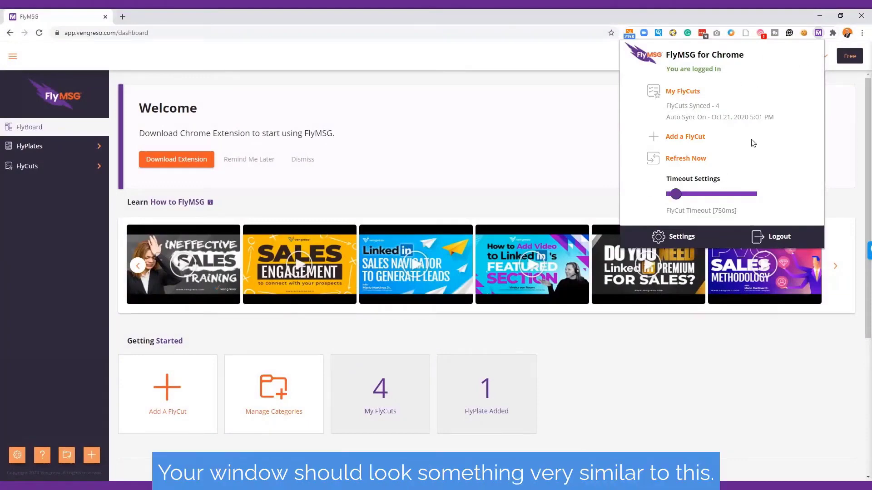
click(775, 241)
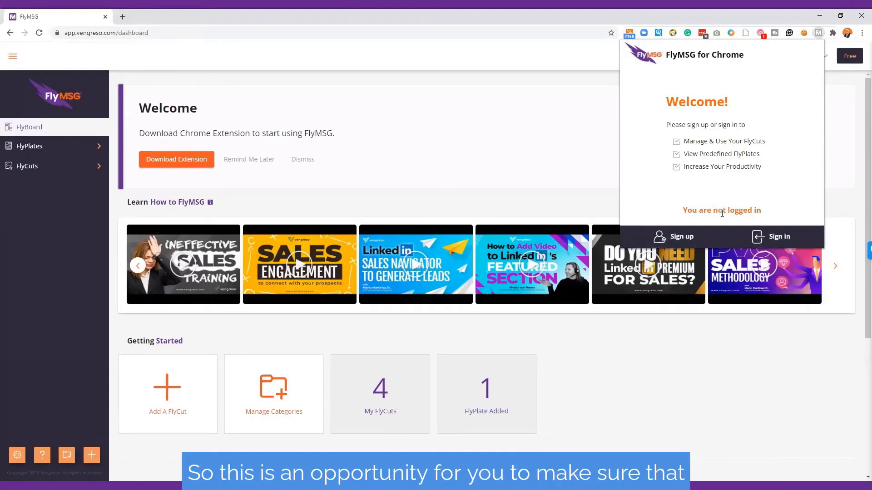
key(Escape)
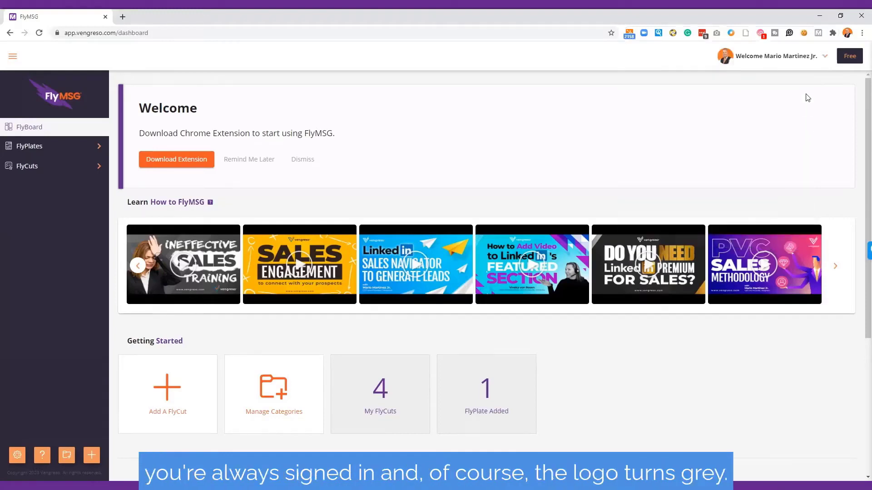
Sign back in to the FlyMSG for Chrome extension and check its login status.
click(819, 35)
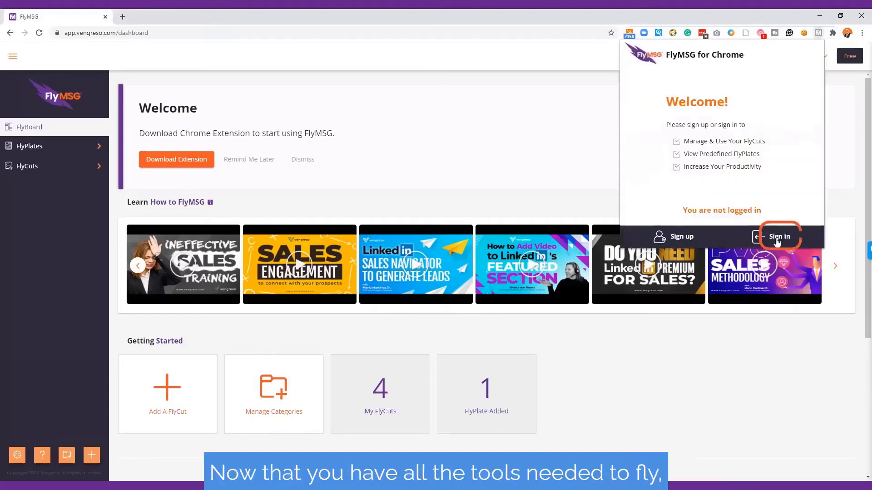
click(777, 237)
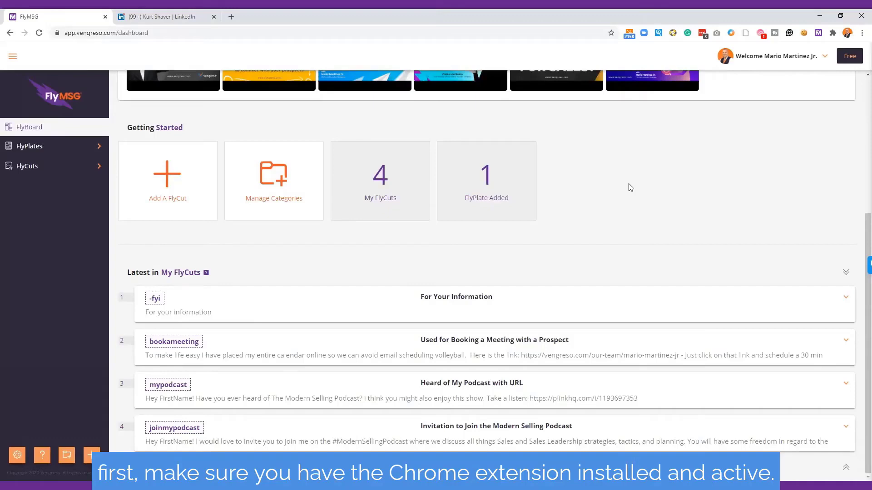
click(818, 33)
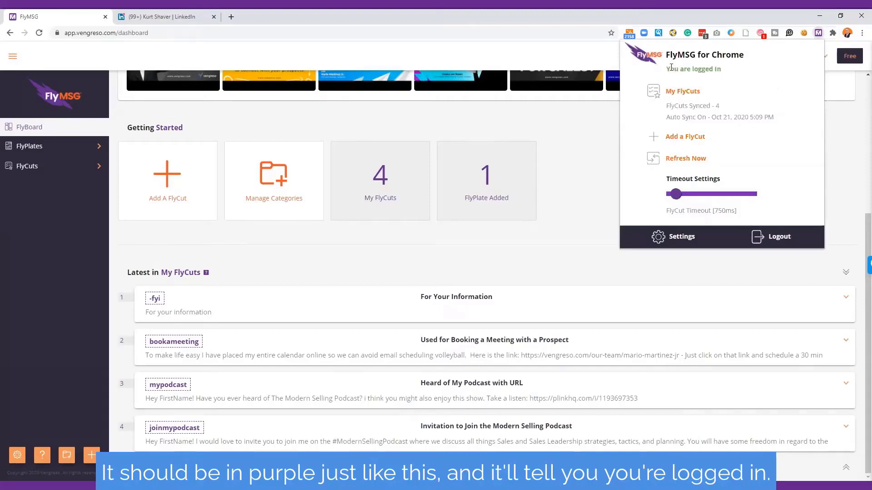
drag(670, 69, 717, 69)
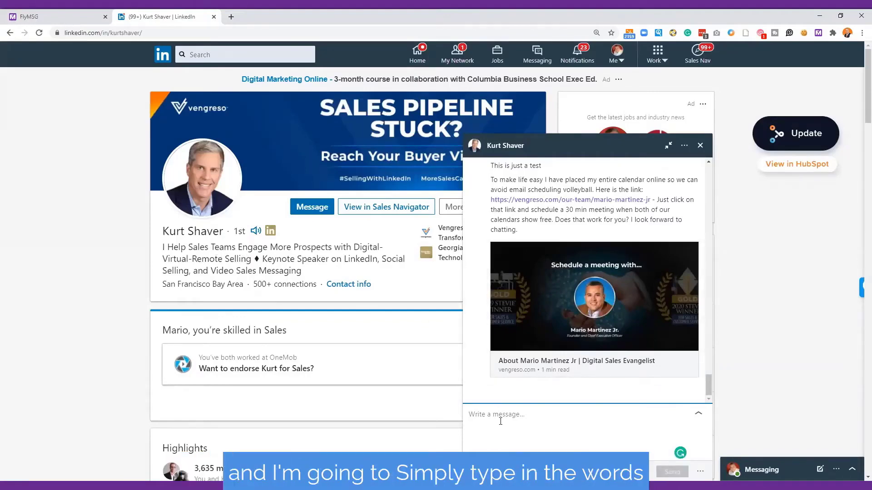
Expand the "bookameeting" FlyCut in the open LinkedIn message to the contact and highlight the calendar URL in it.
click(500, 421)
text(book-a-meeting)
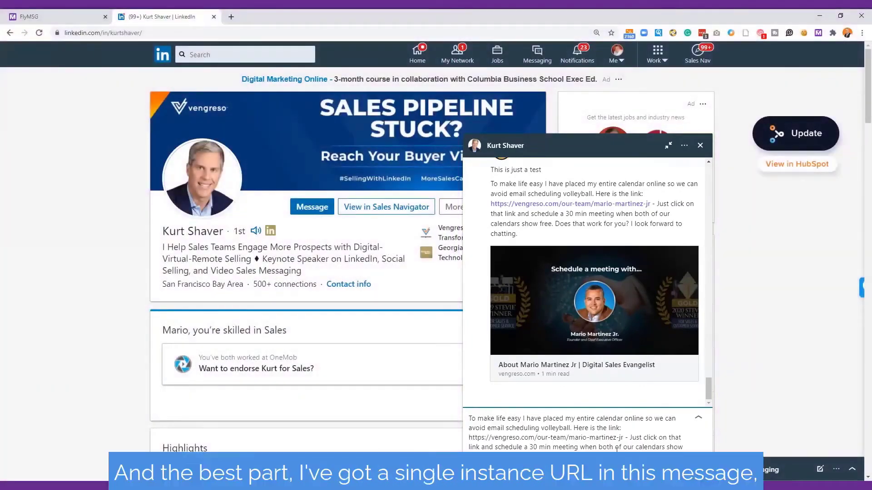
drag(469, 438, 625, 437)
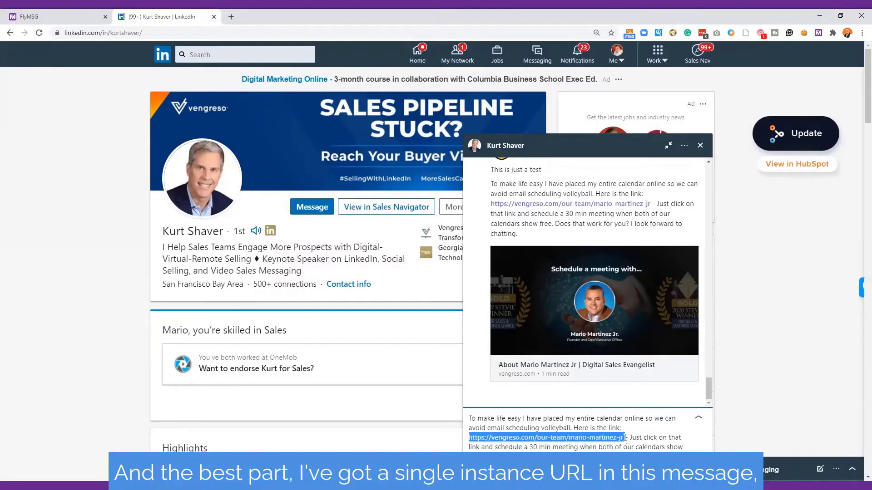
Send the expanded meeting message to the LinkedIn contact and review its link preview in the conversation.
click(666, 469)
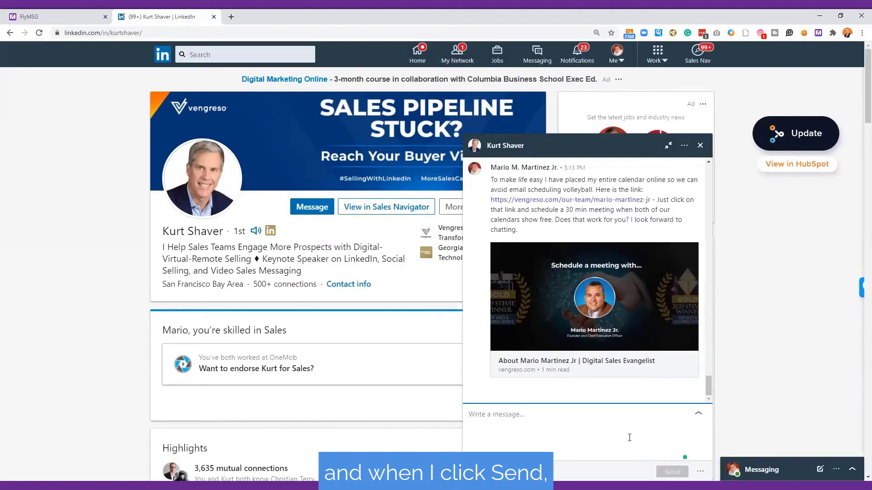
scroll(634, 377, up, 1)
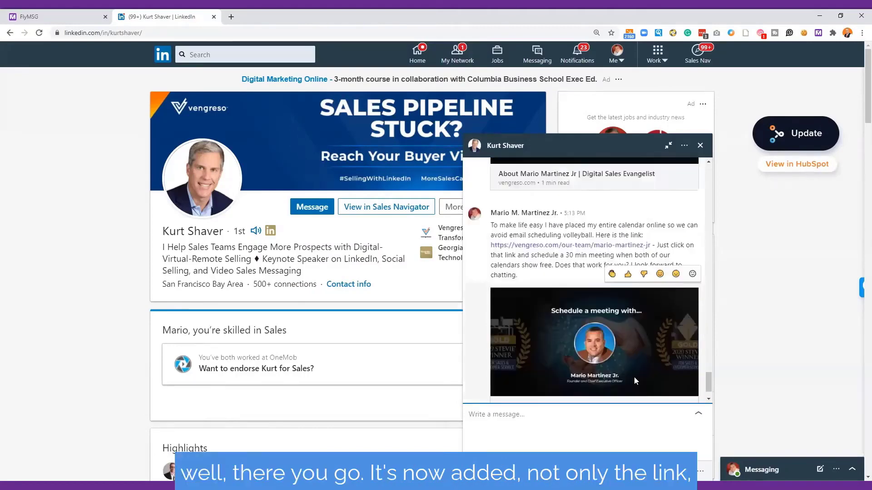
scroll(634, 377, down, 1)
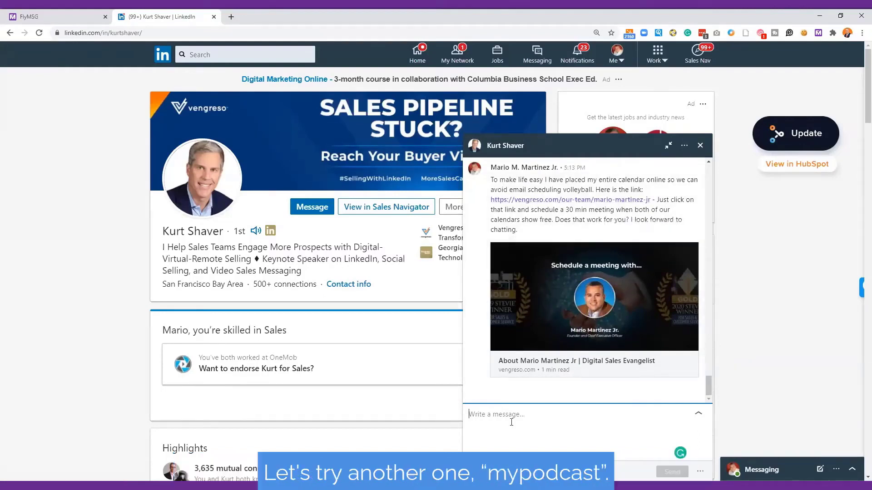
Expand the "mypodcast" FlyCut in a new message, replace the FirstName placeholder with the contact's first name, and send it.
text(mypodcast)
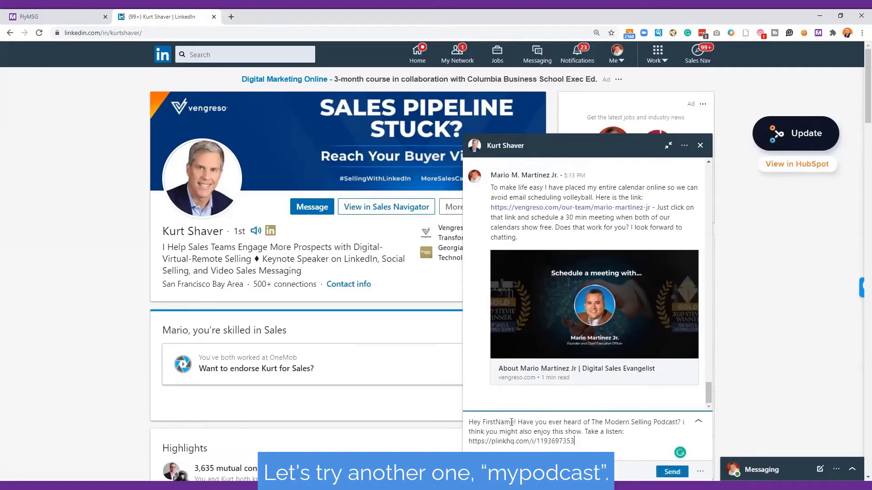
double_click(497, 422)
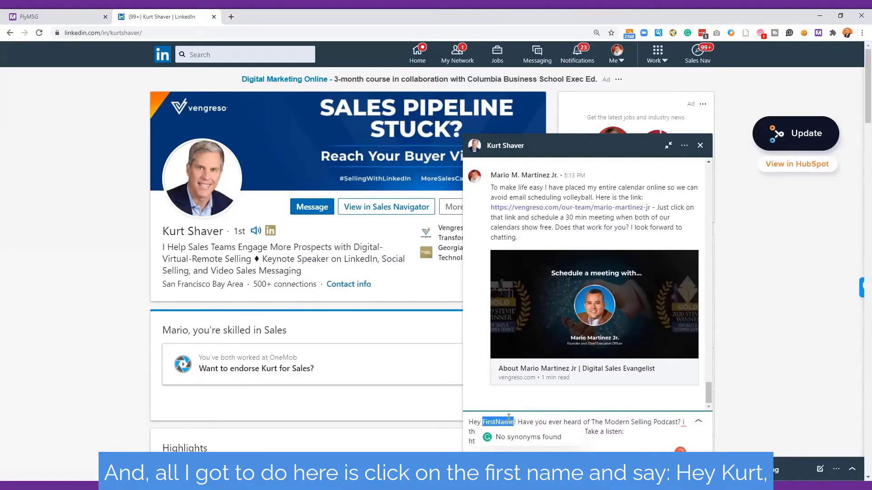
text(Kurt)
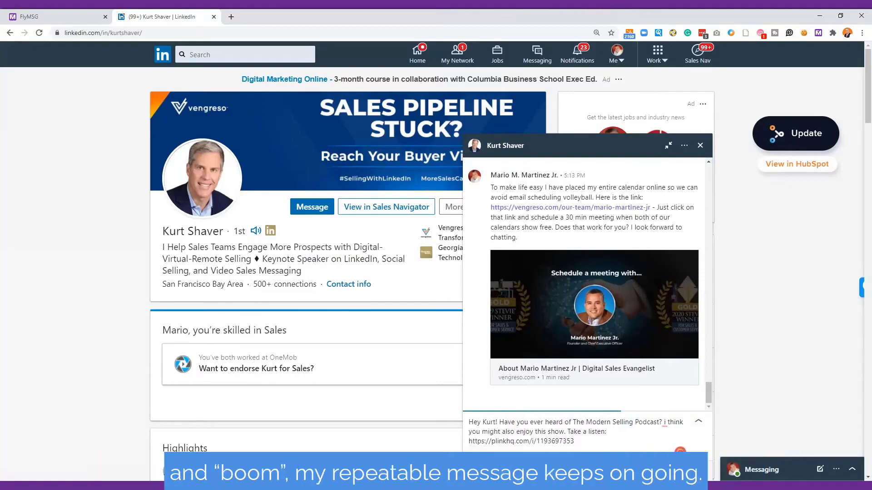
key(Return)
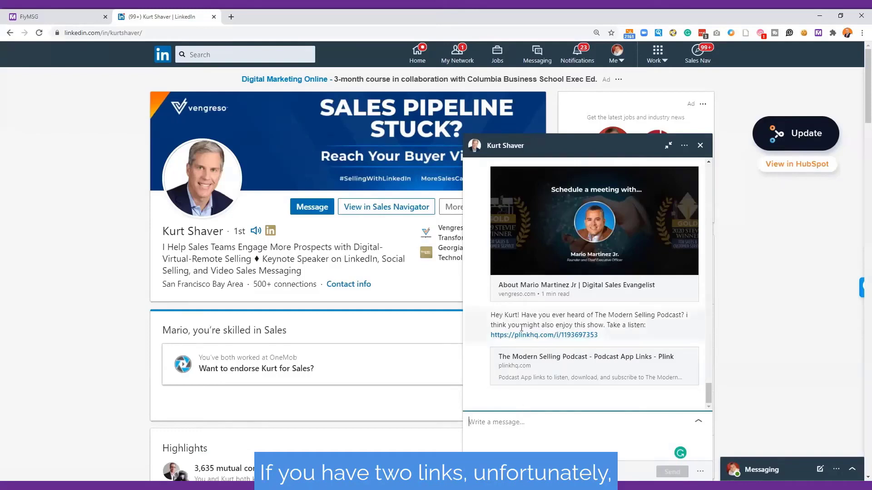
scroll(562, 336, up, 1)
scroll(562, 336, down, 1)
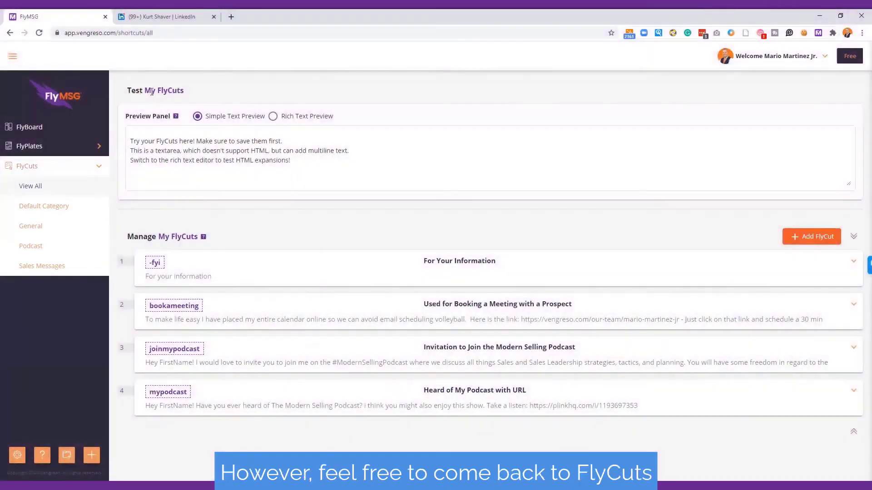
Read the help note for the Preview Panel on the FlyCuts page in FlyMSG.
mouse_move(175, 119)
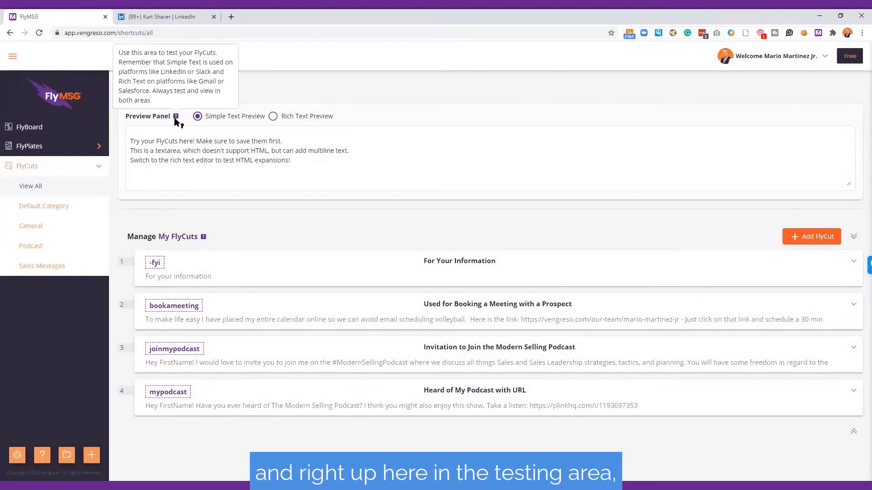